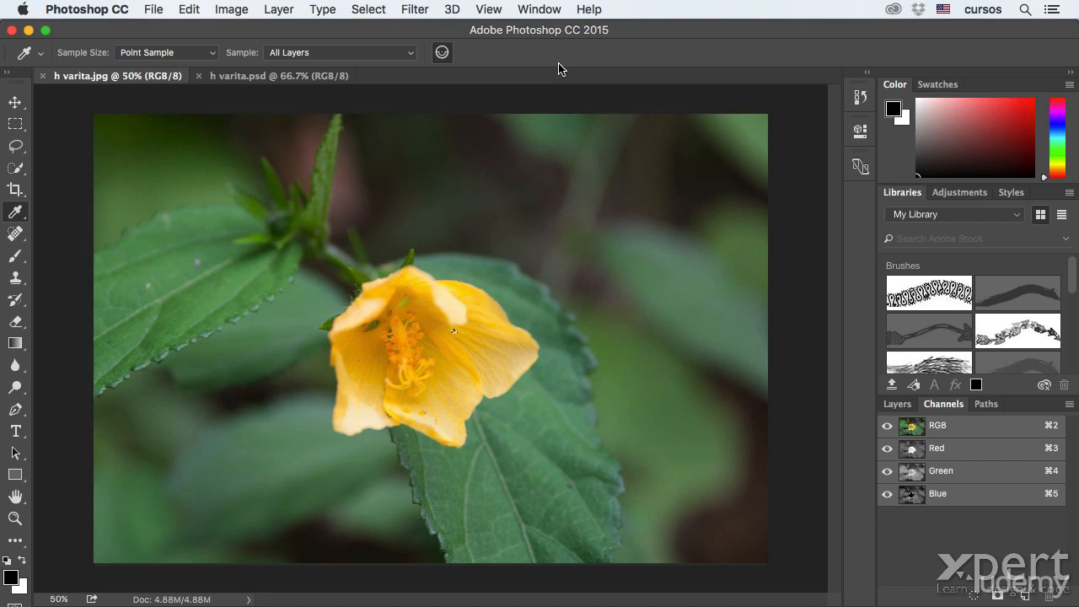
Activate the Magic Wand tool and select a dark-grey area of the upper gradient in h varita.psd.
key("w")
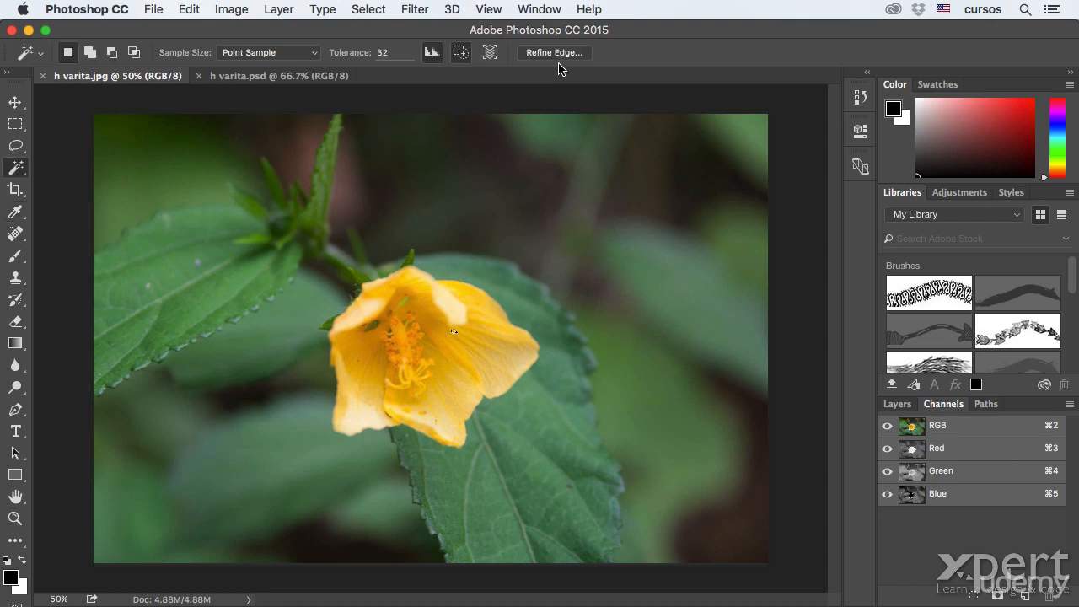
left_click(18, 170)
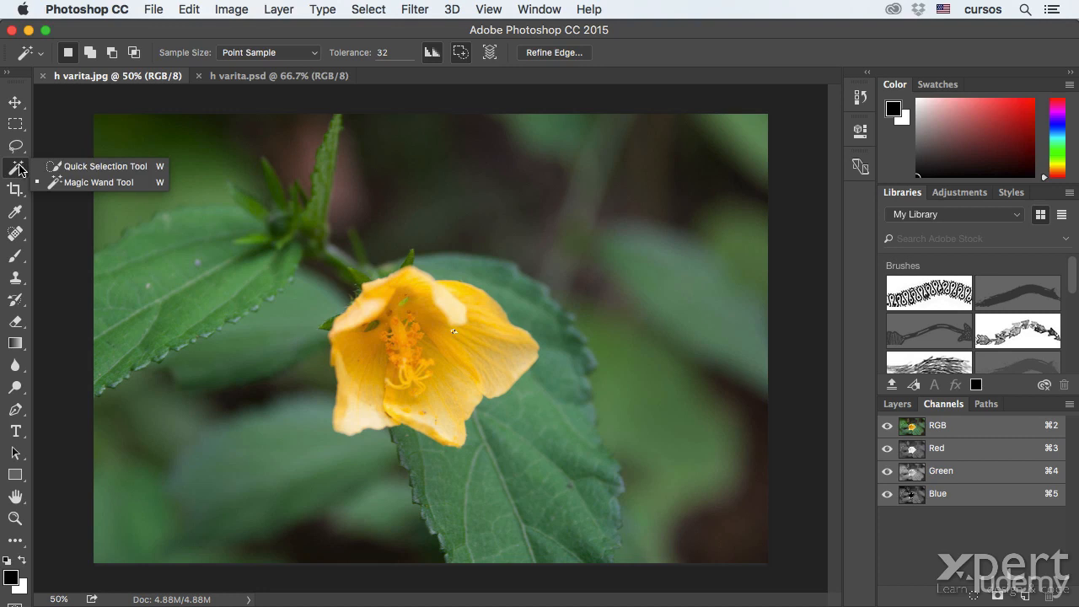
left_click(100, 184)
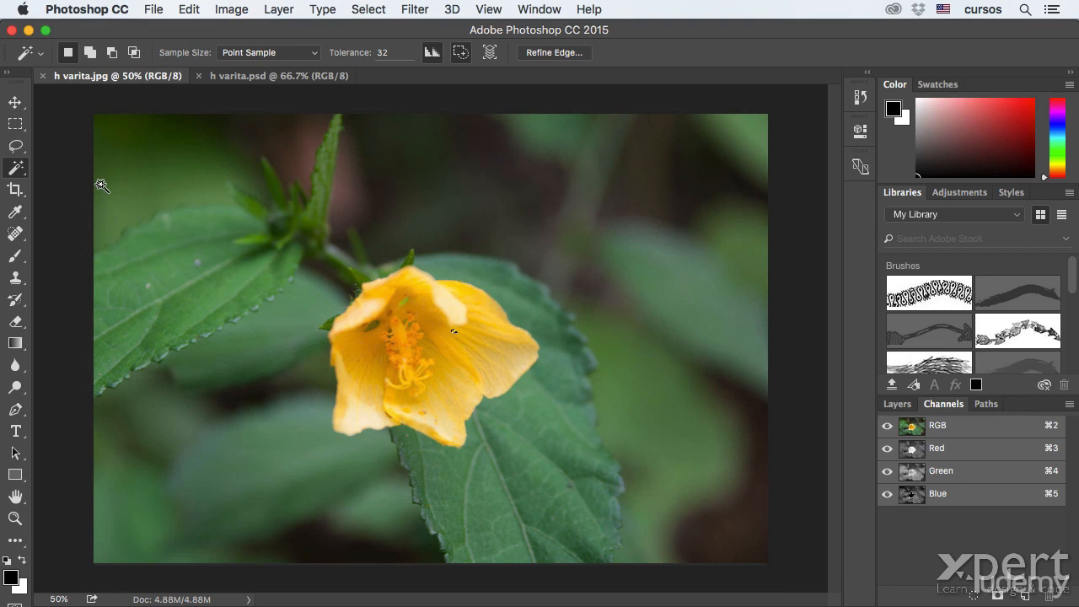
left_click(252, 77)
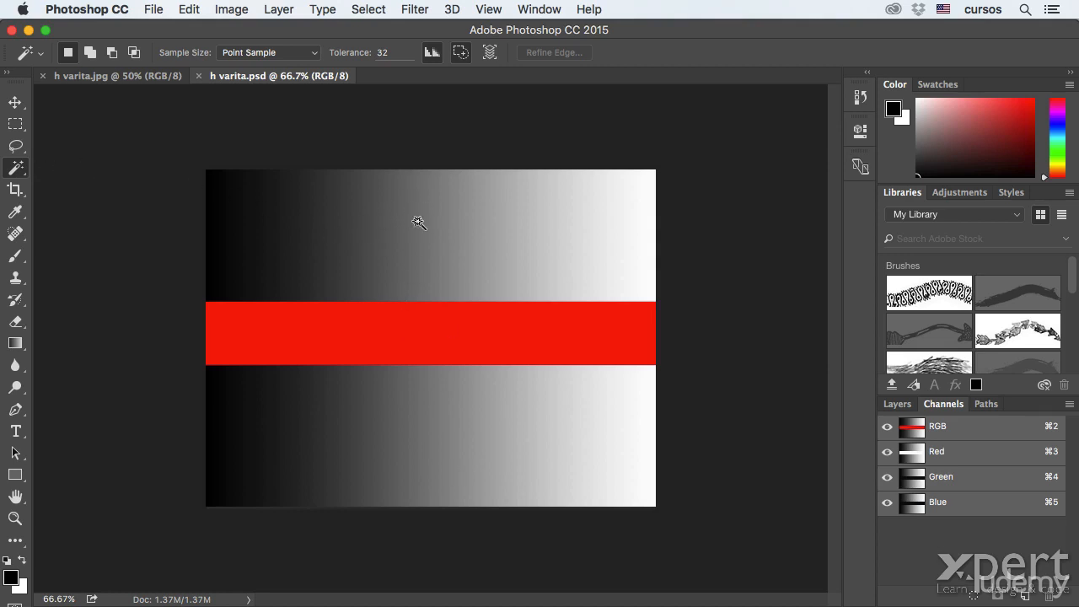
left_click(385, 227)
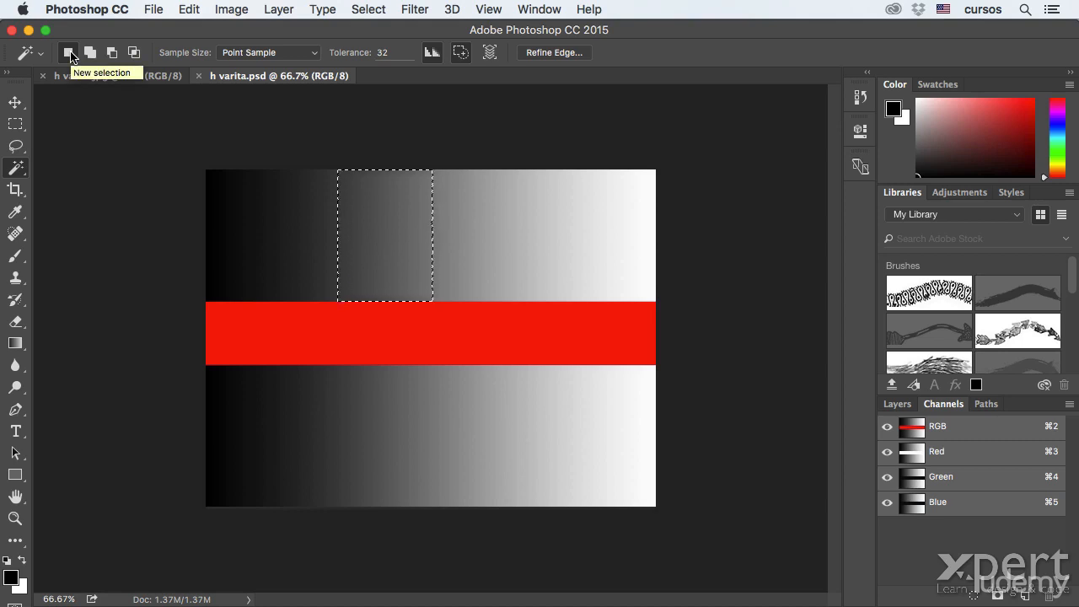
Make new Magic Wand selections in the upper gradient's light-grey, dark-grey, near-black and mid-grey areas, each replacing the previous one.
left_click(506, 221)
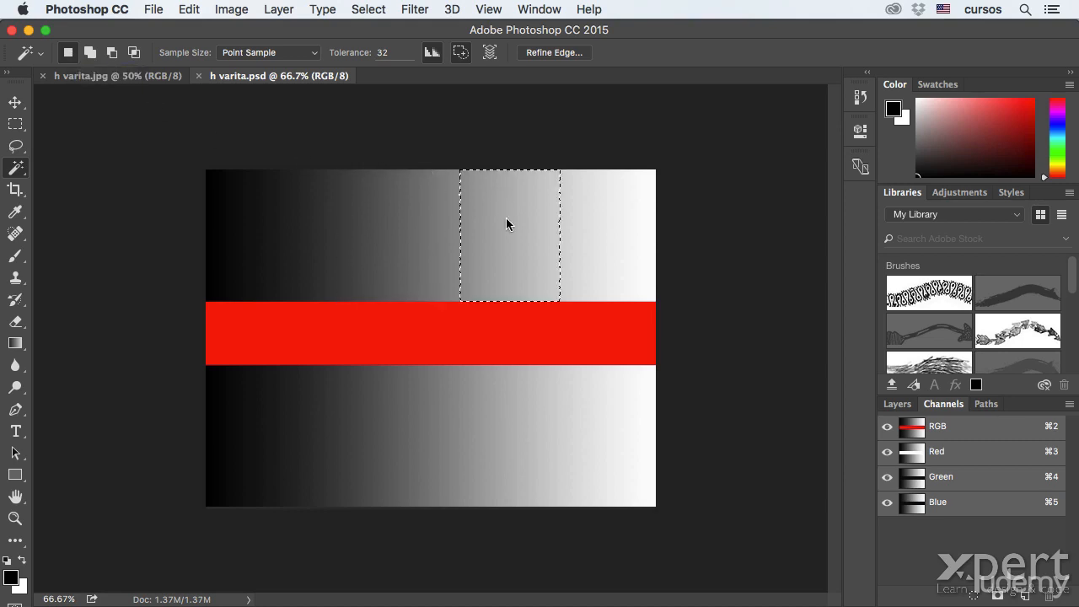
left_click(349, 218)
left_click(263, 225)
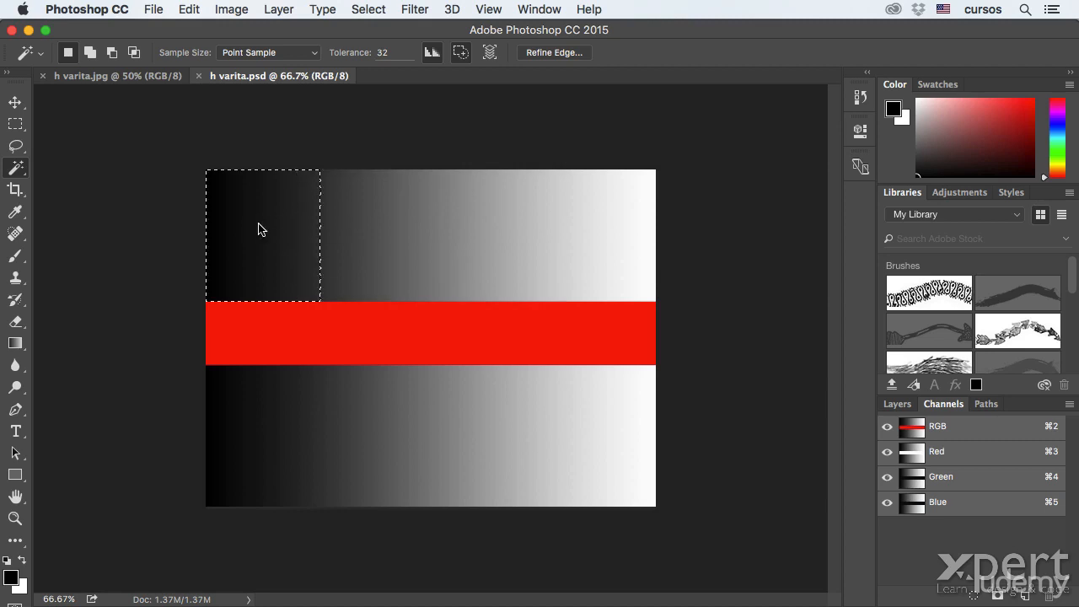
left_click(427, 234)
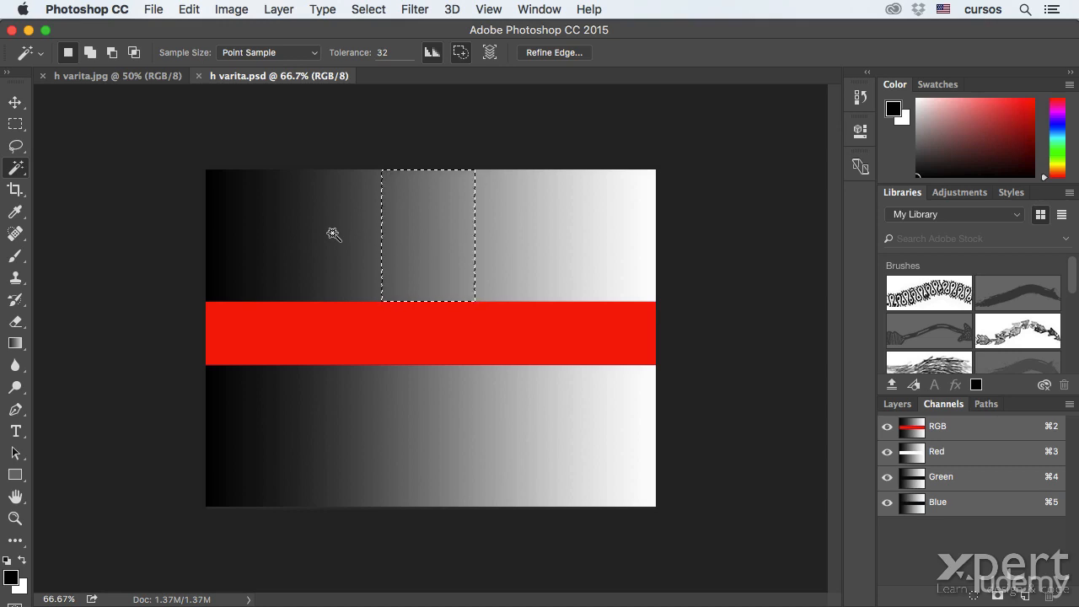
Set the sample size to 3 by 3 Average and sample several dark and mid-grey areas of the upper gradient.
left_click(314, 53)
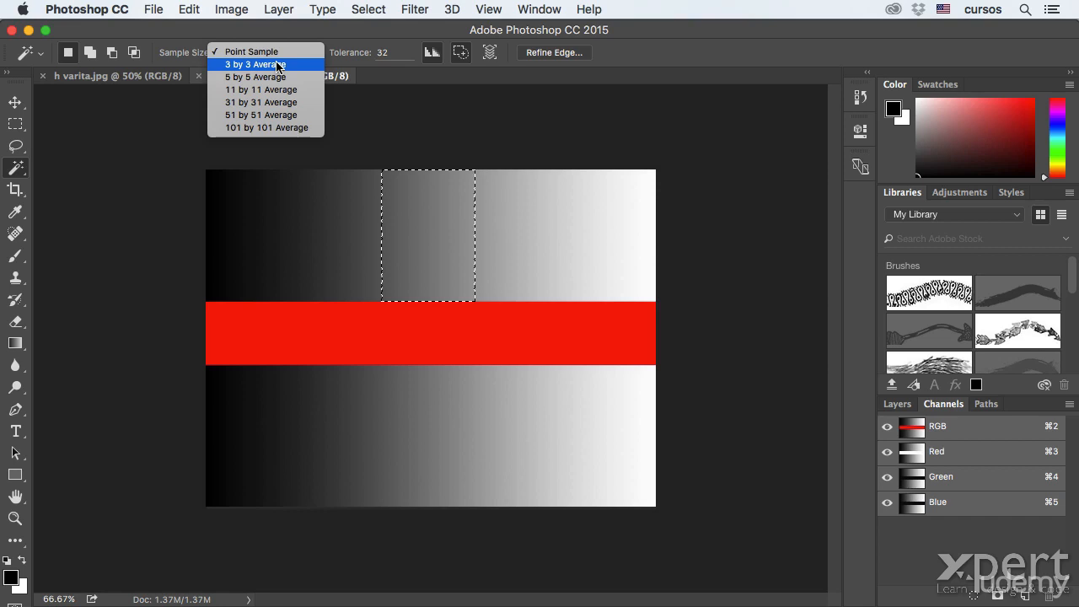
left_click(278, 66)
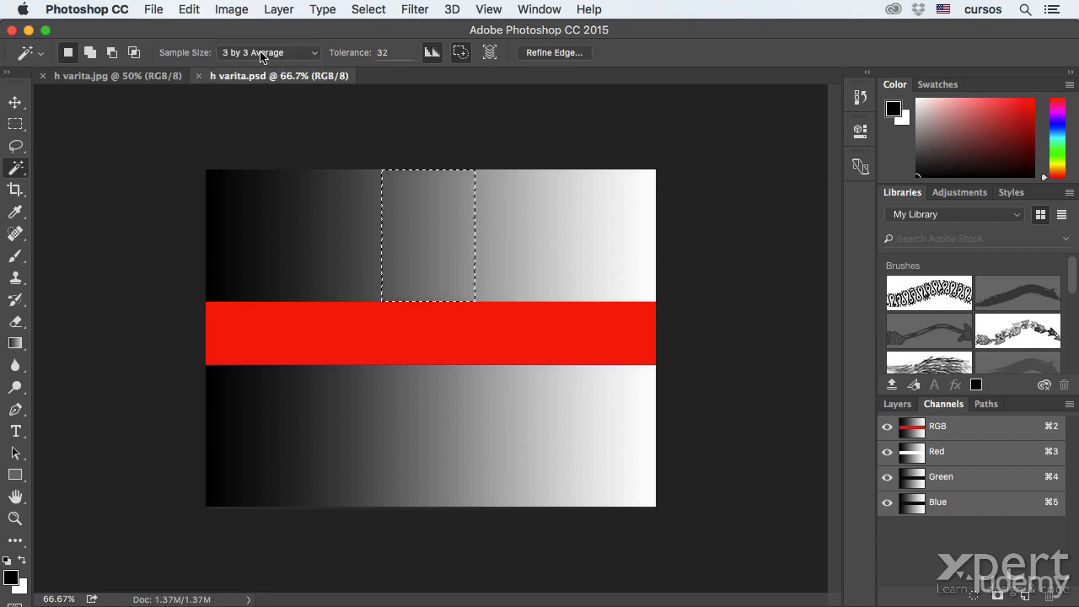
left_click(343, 231)
left_click(475, 223)
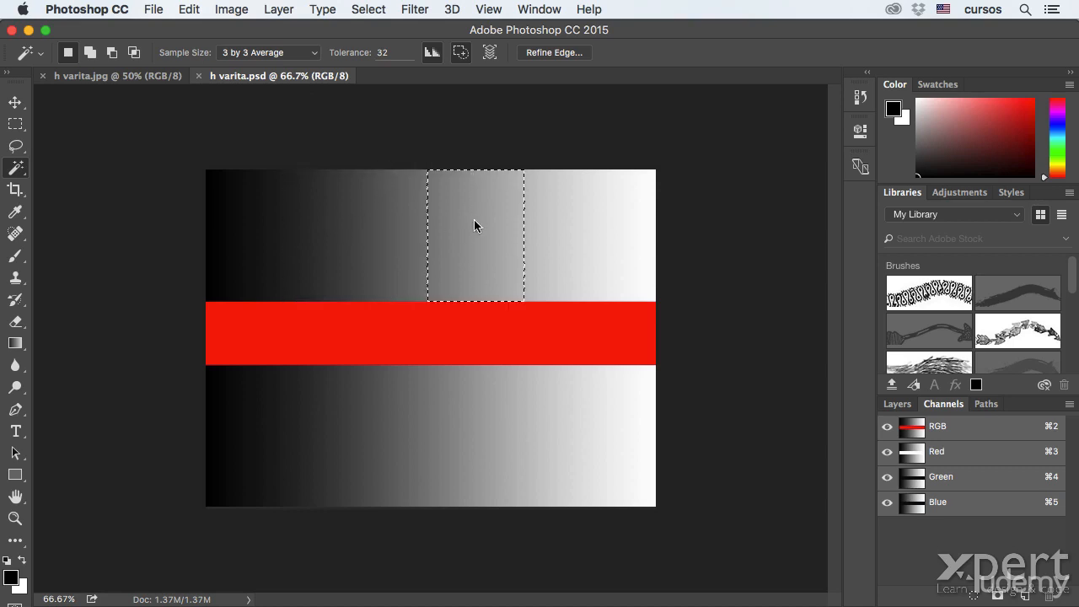
left_click(342, 223)
left_click(418, 221)
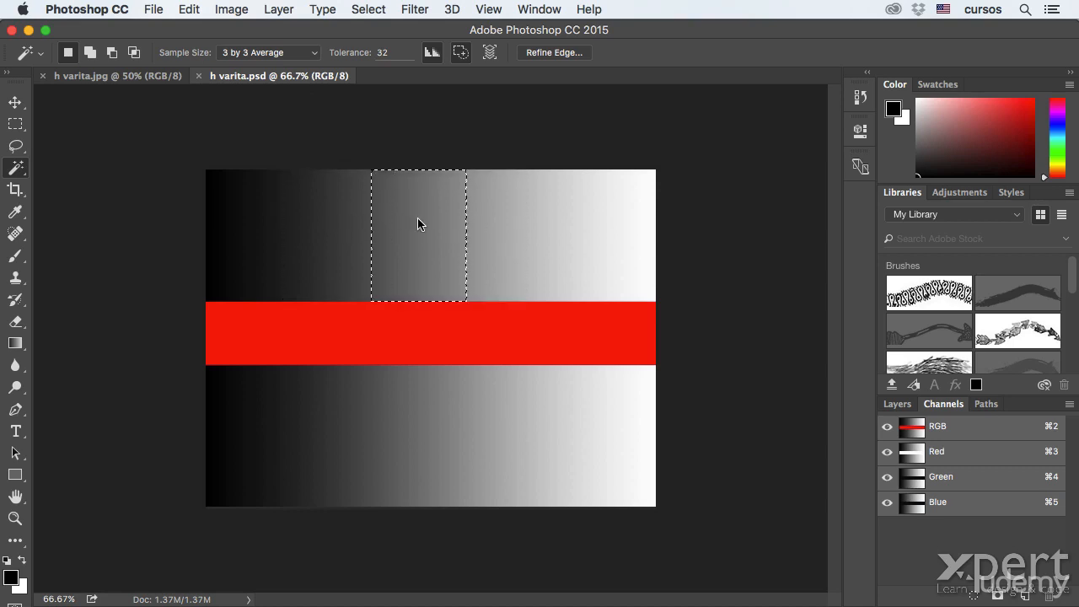
Switch the sample size to Point Sample and back to 3 by 3 Average, and clear the selection.
left_click(305, 53)
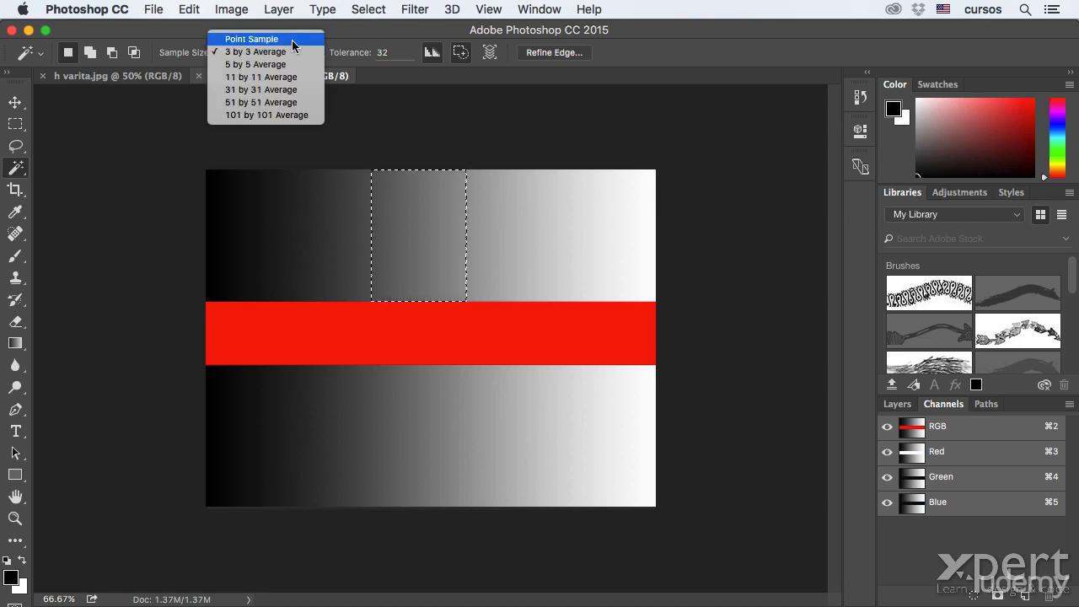
left_click(292, 39)
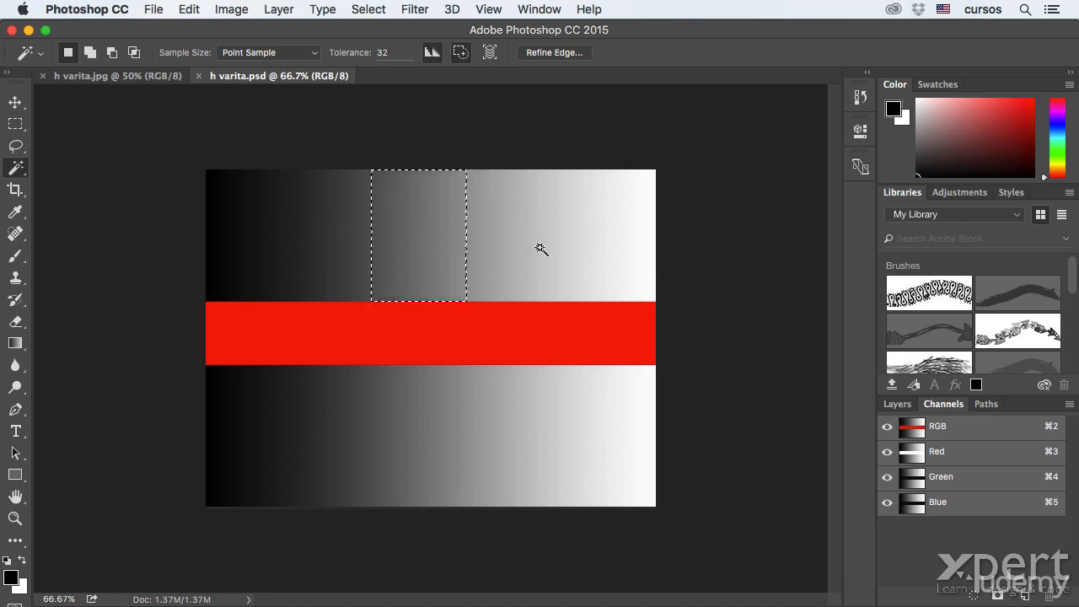
left_click(293, 52)
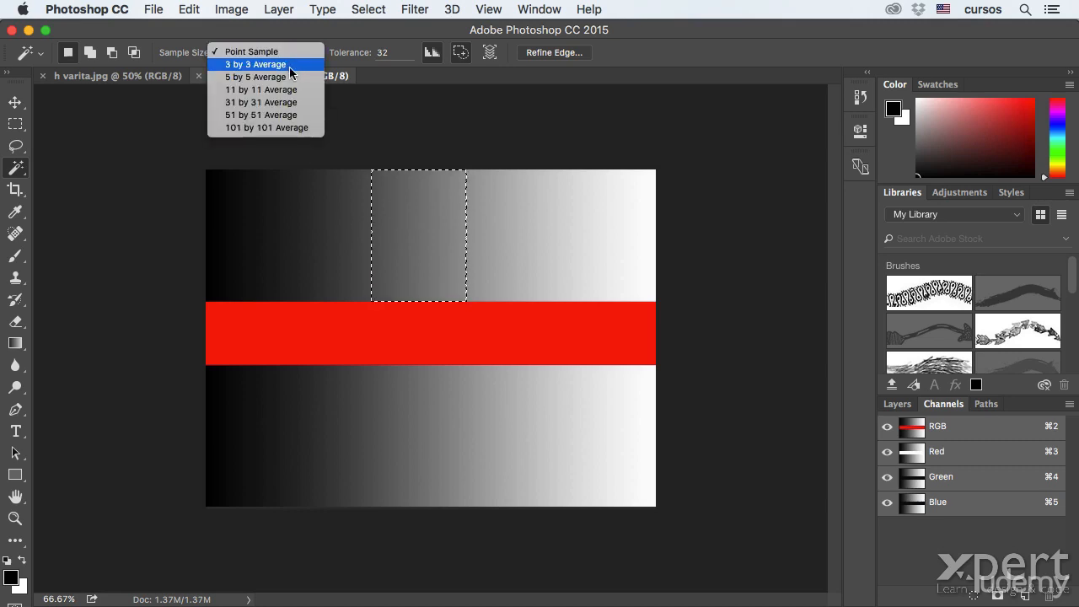
left_click(255, 65)
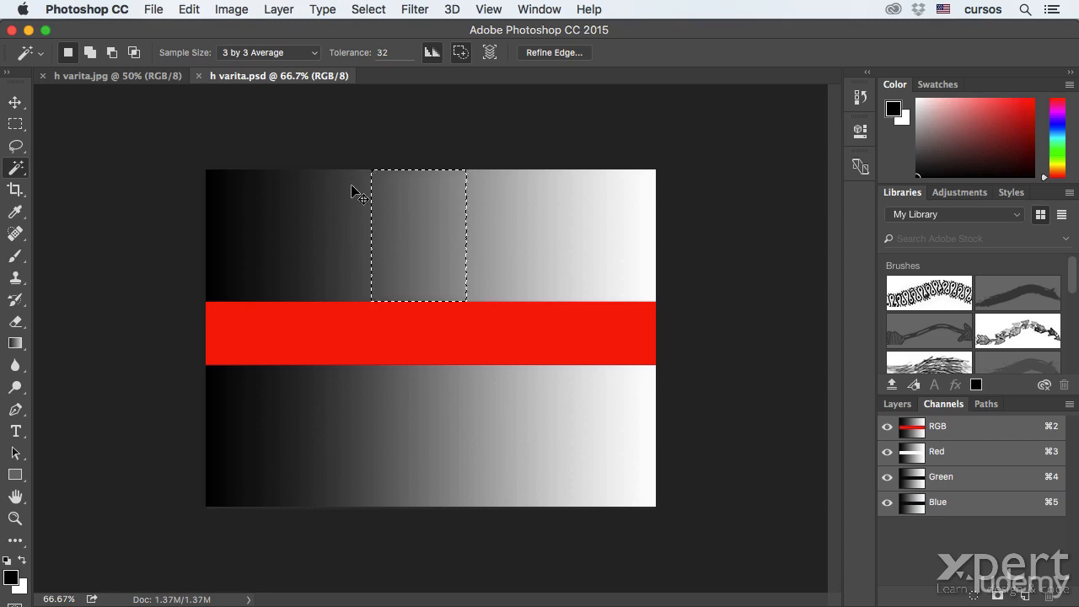
key("super+d")
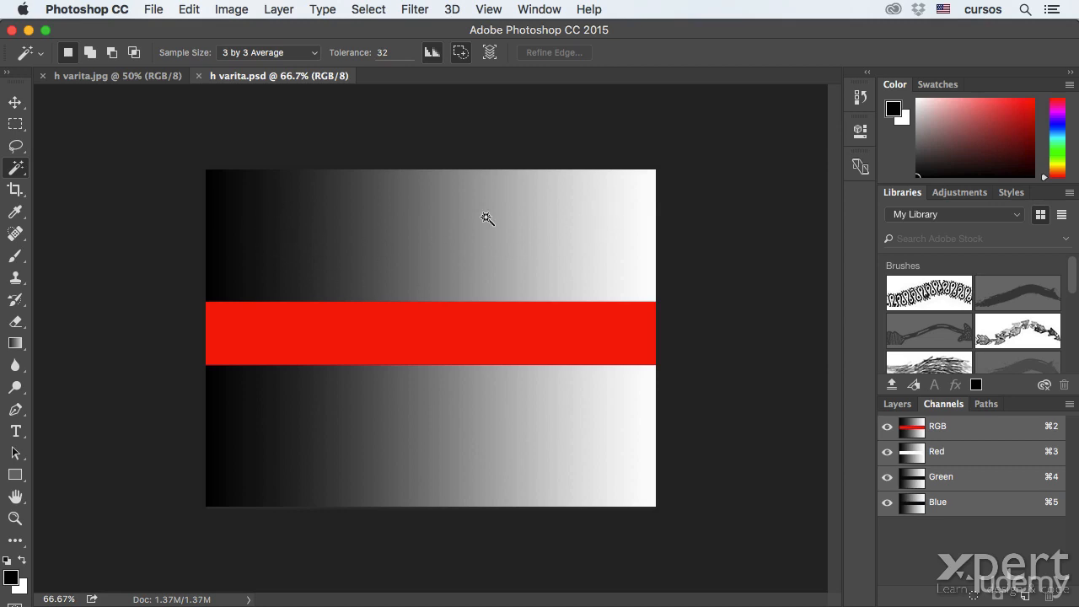
Enter a tolerance of 256, accept the closest allowed value of 255 and select from the upper gradient.
left_click(390, 55)
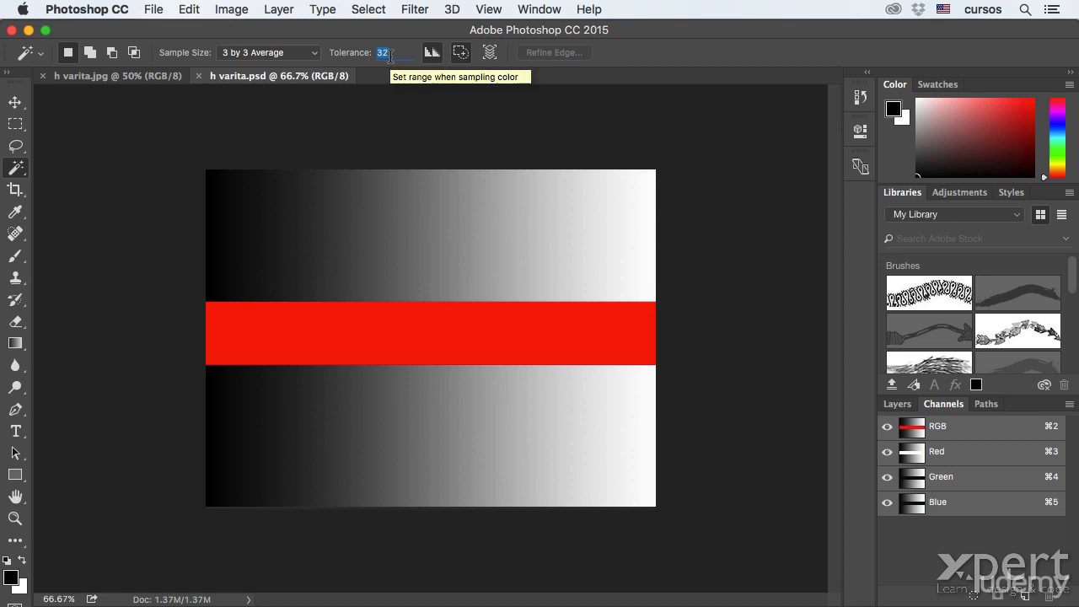
type("2")
key("Return")
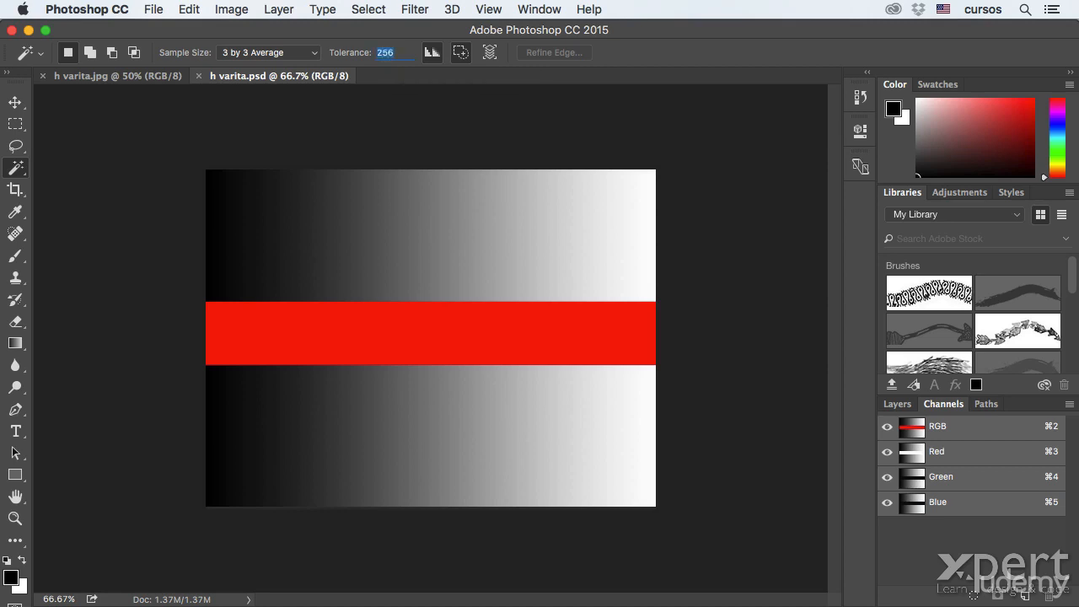
left_click(396, 224)
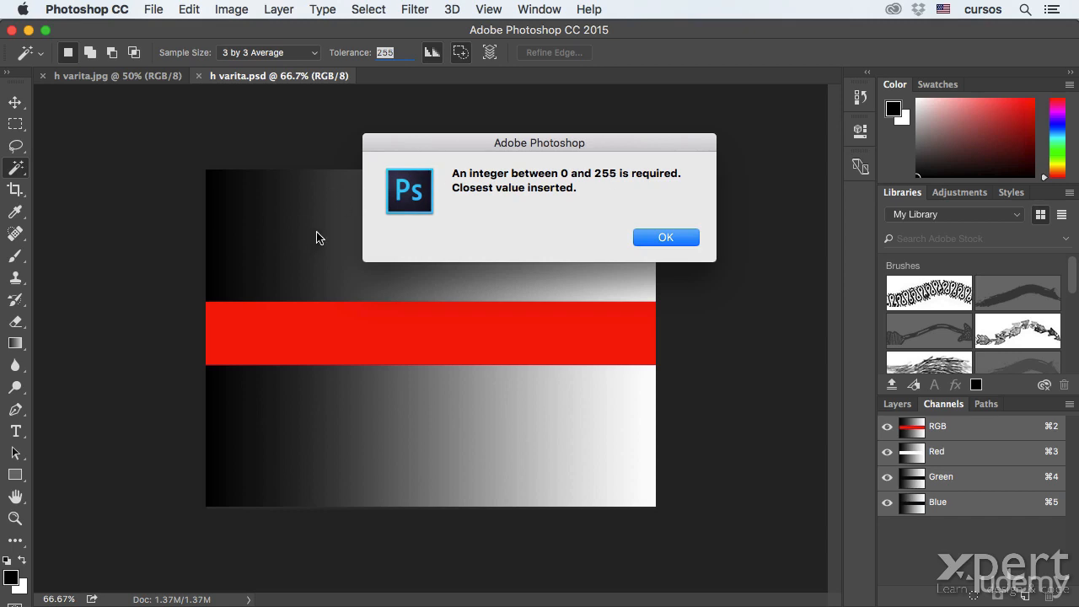
left_click(679, 235)
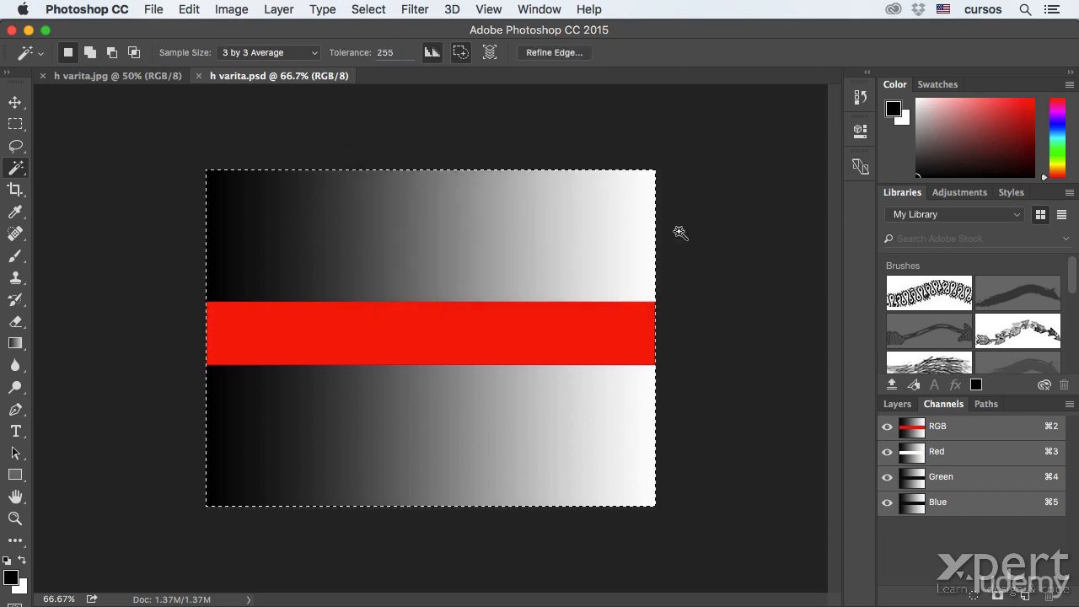
Clear the selection, set the tolerance to 0 and sample a dark-grey spot in the upper gradient.
type("0")
key("super+d")
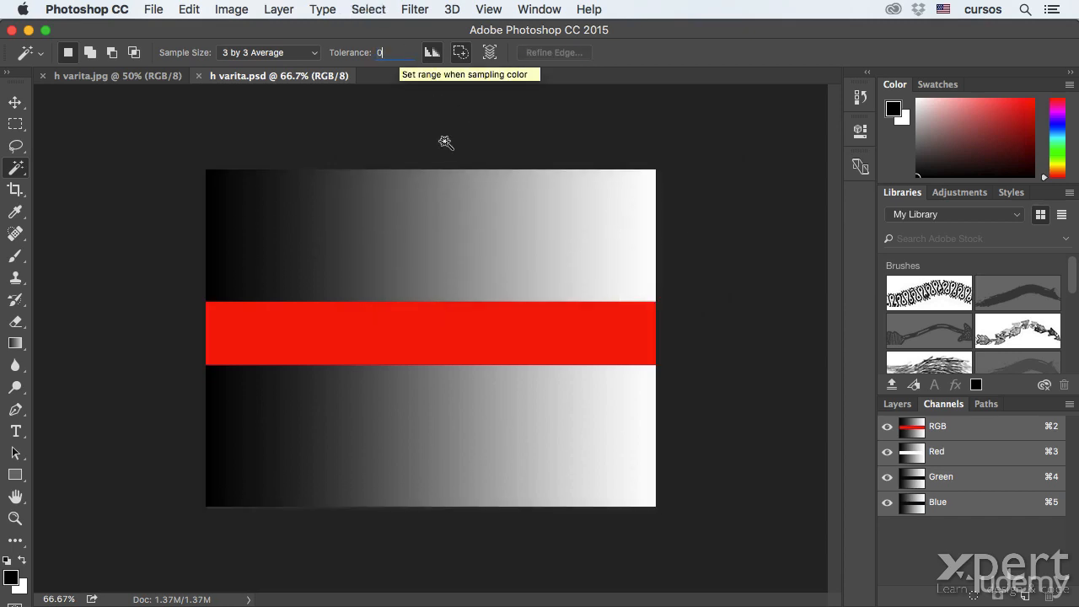
left_click(363, 207)
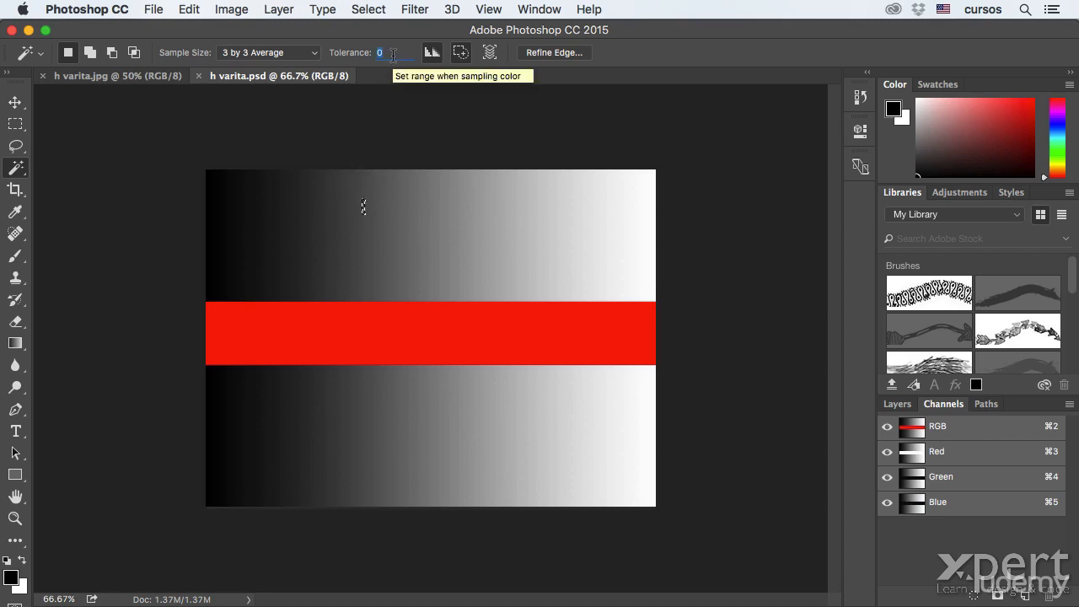
Set the tolerance to 10, turn off Contiguous and select the mid-grey tones from the upper gradient.
type("1")
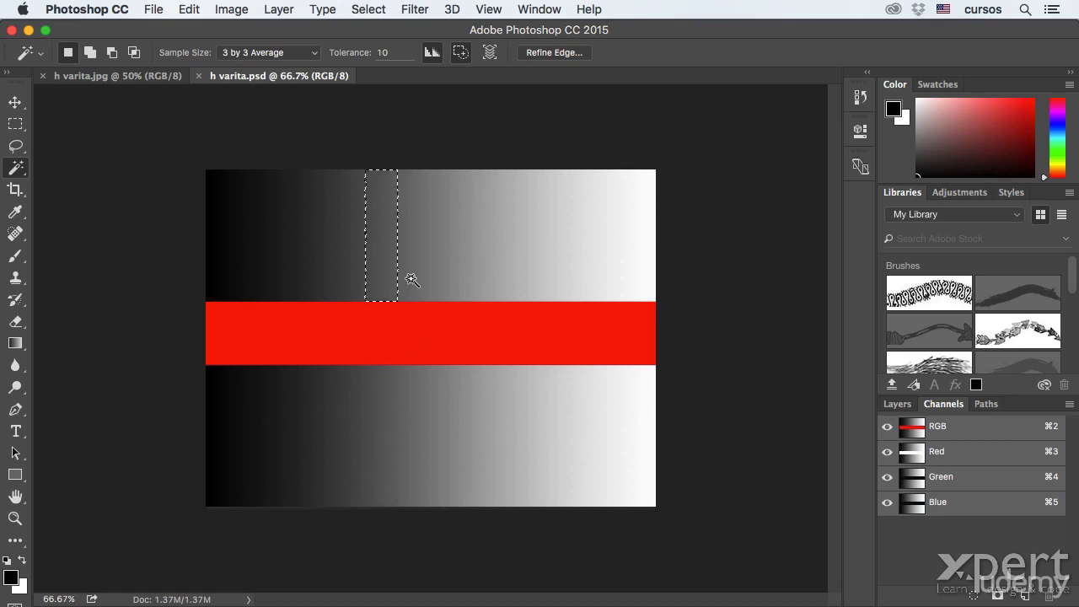
left_click(461, 53)
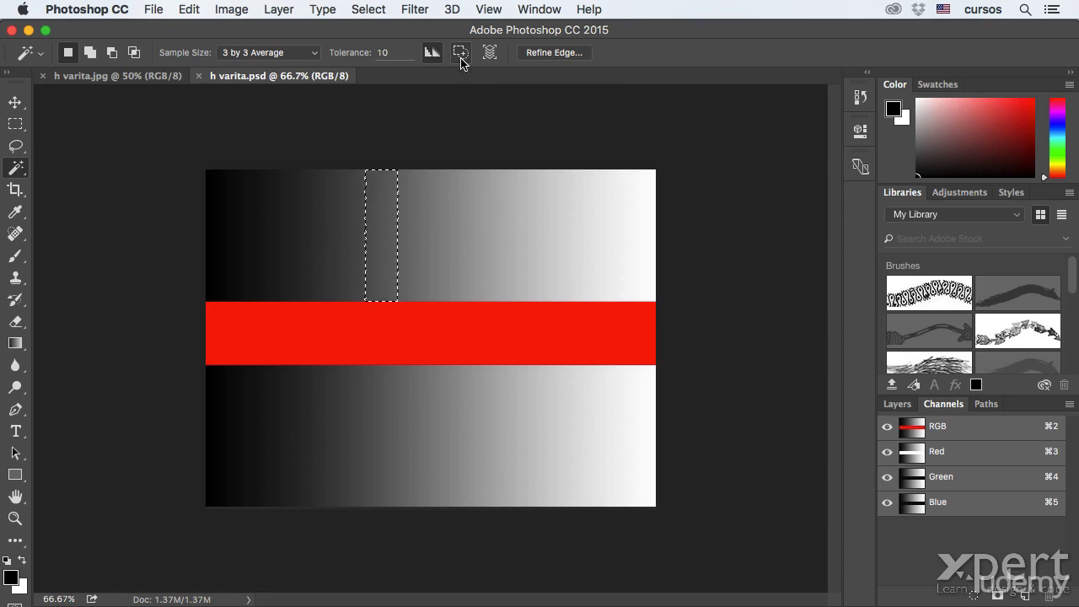
left_click(438, 248)
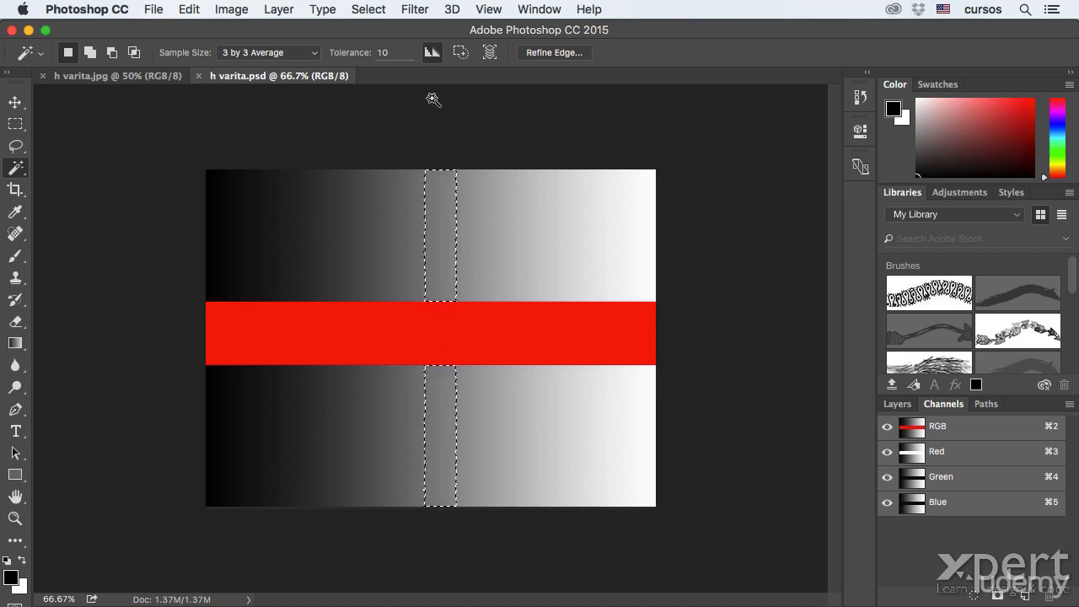
Set the tolerance to 100 and select the dark tones across both gradients by sampling the upper one.
left_click(399, 56)
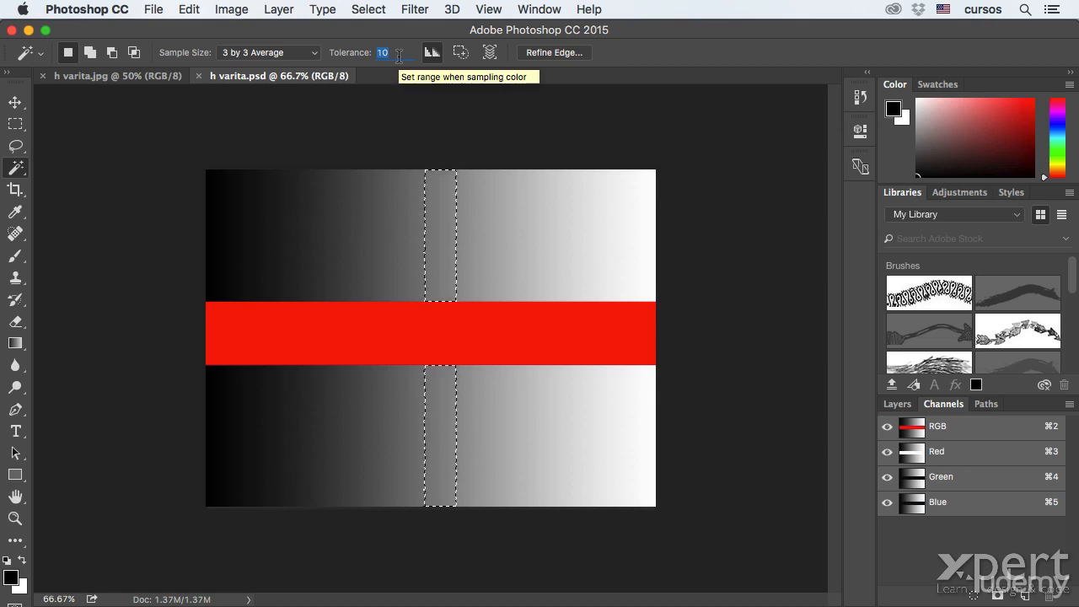
type("100")
key("Return")
left_click(327, 225)
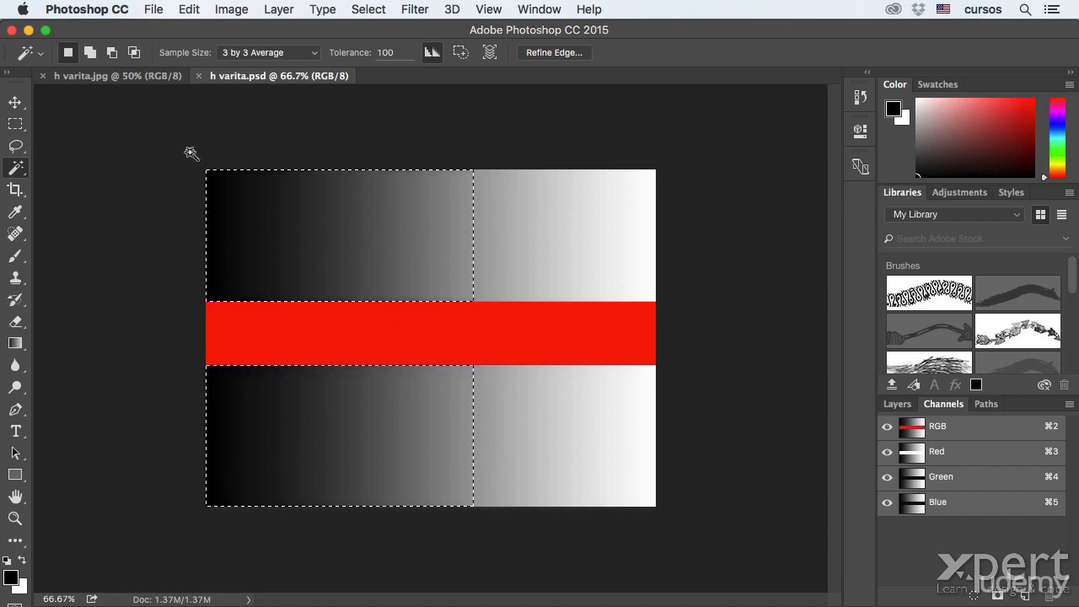
Switch to h varita.jpg, set the tolerance to 50 and select the yellow flower's petal tones.
left_click(106, 76)
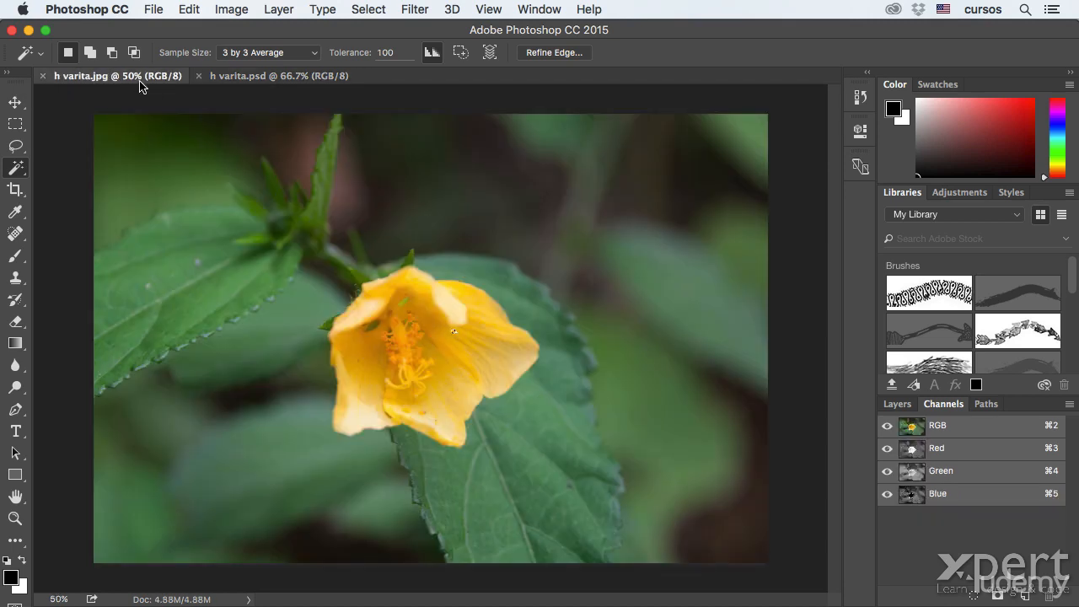
left_click(392, 56)
type("50")
key("Return")
left_click(466, 318)
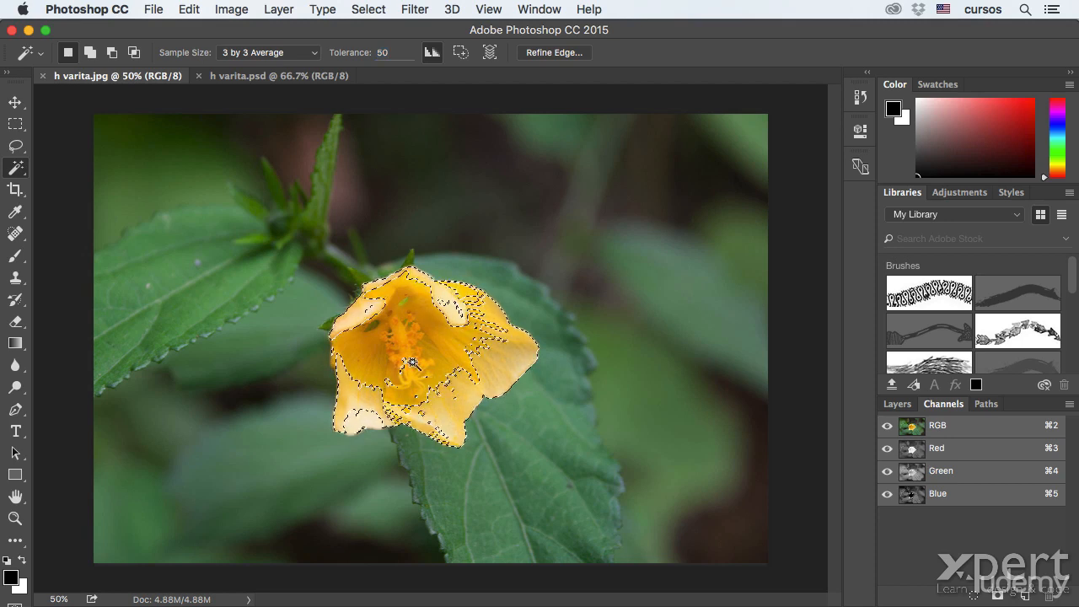
Set the tolerance to 100, clear the selection and reselect the flower from its upper petal.
double_click(384, 52)
type("10")
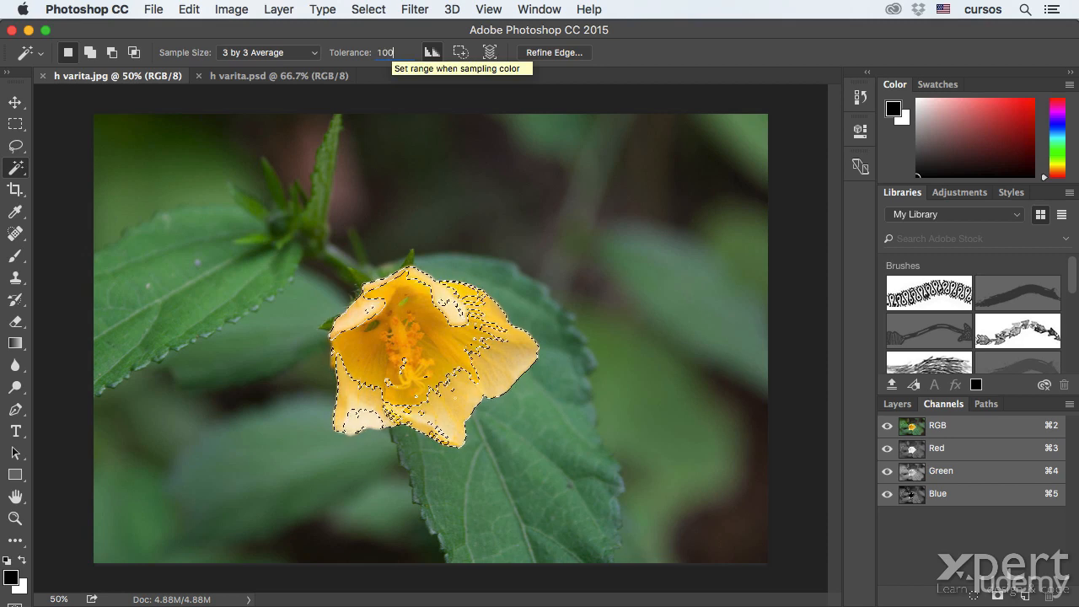
type("0")
key("super+d")
left_click(463, 310)
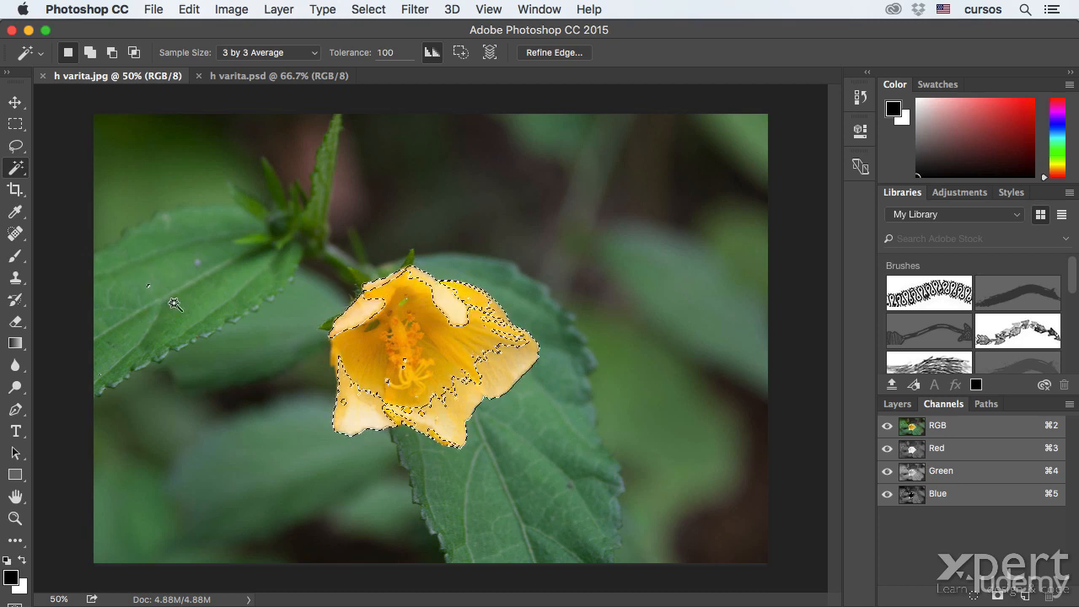
Turn on Contiguous, set the tolerance to 150, clear the selection and reselect the flower by sampling its yellow petal.
left_click(459, 54)
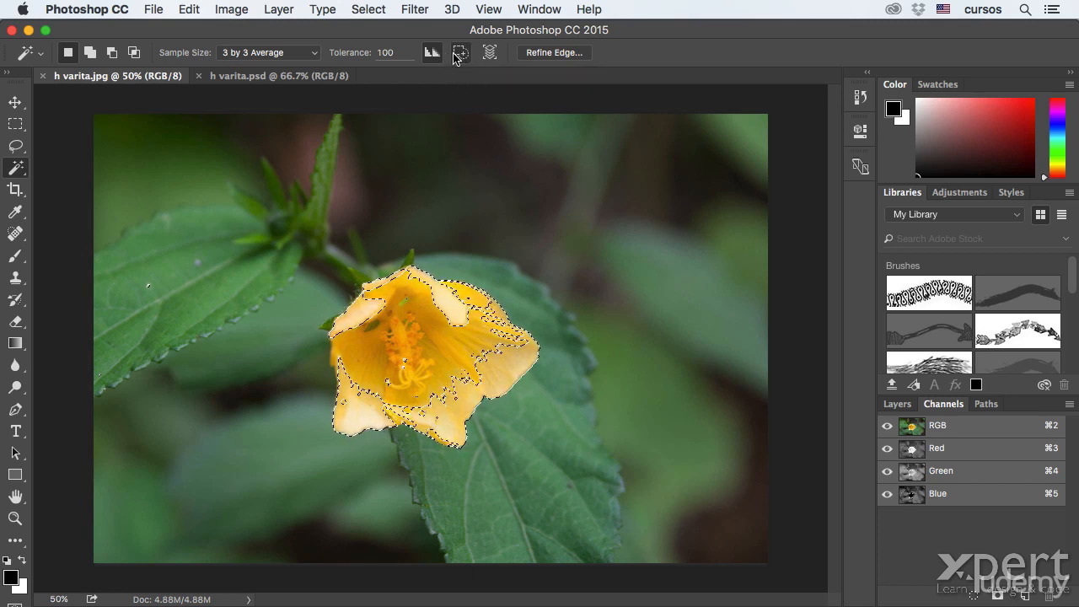
left_click(388, 53)
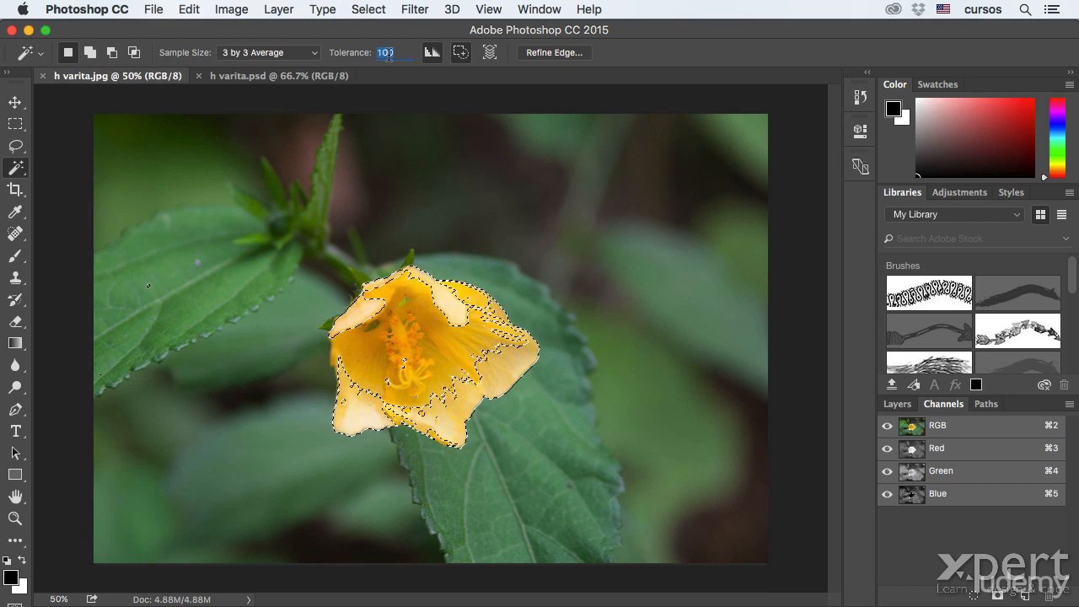
type("150")
key("super+d")
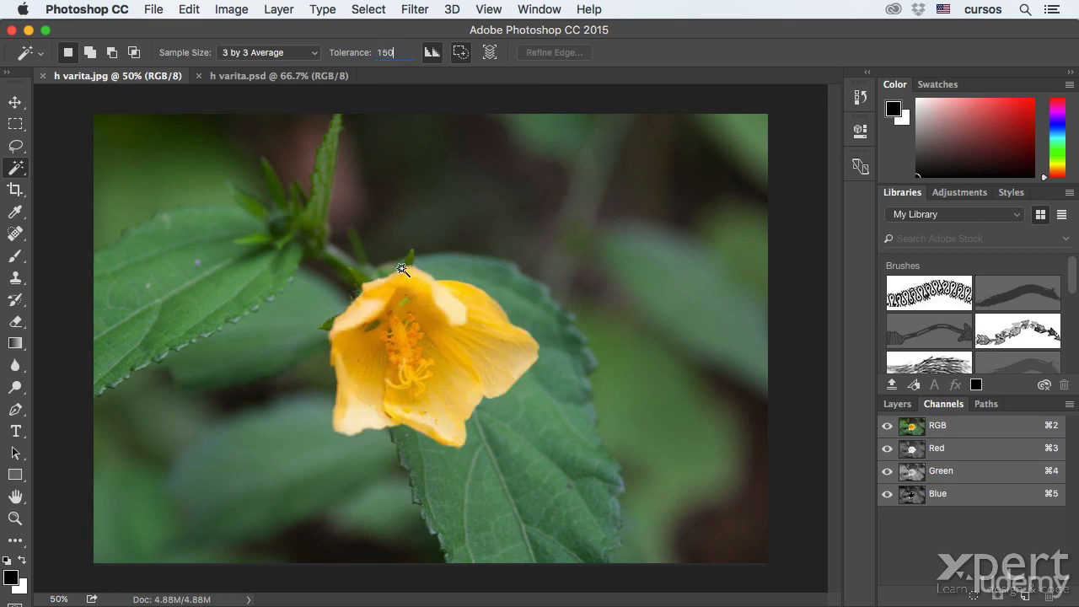
left_click(460, 334)
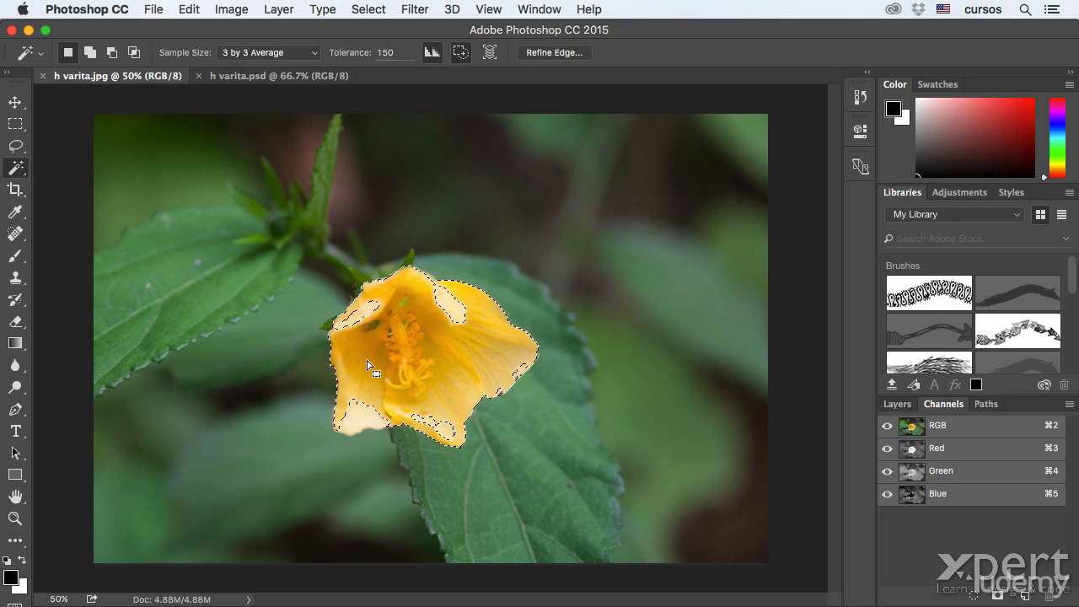
Set the tolerance to 200 and try reselecting the flower from its pale upper petal.
left_click(395, 53)
type("200")
key("Return")
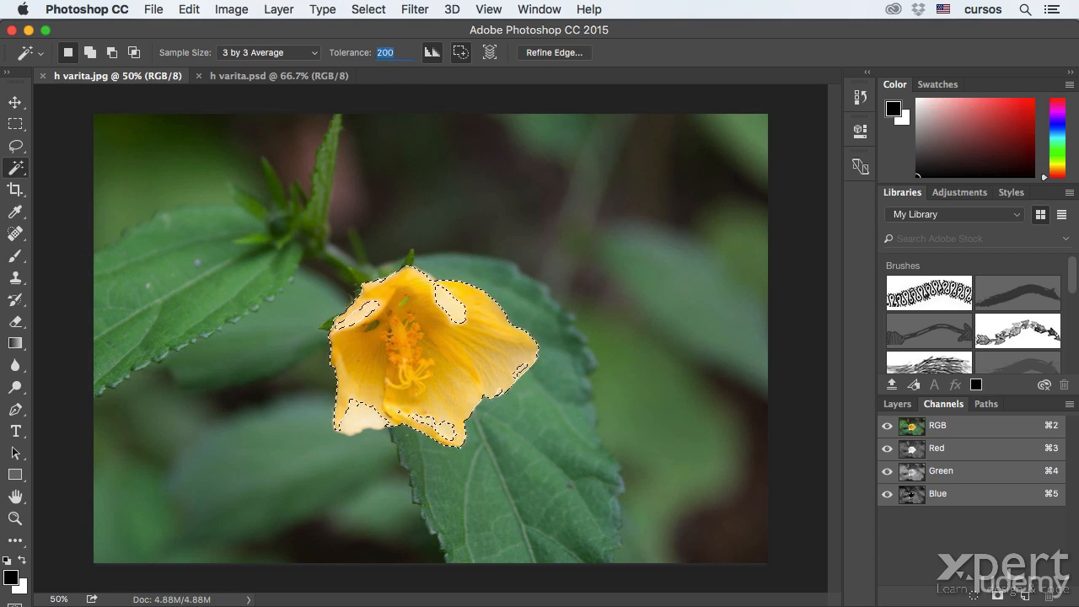
left_click(455, 308)
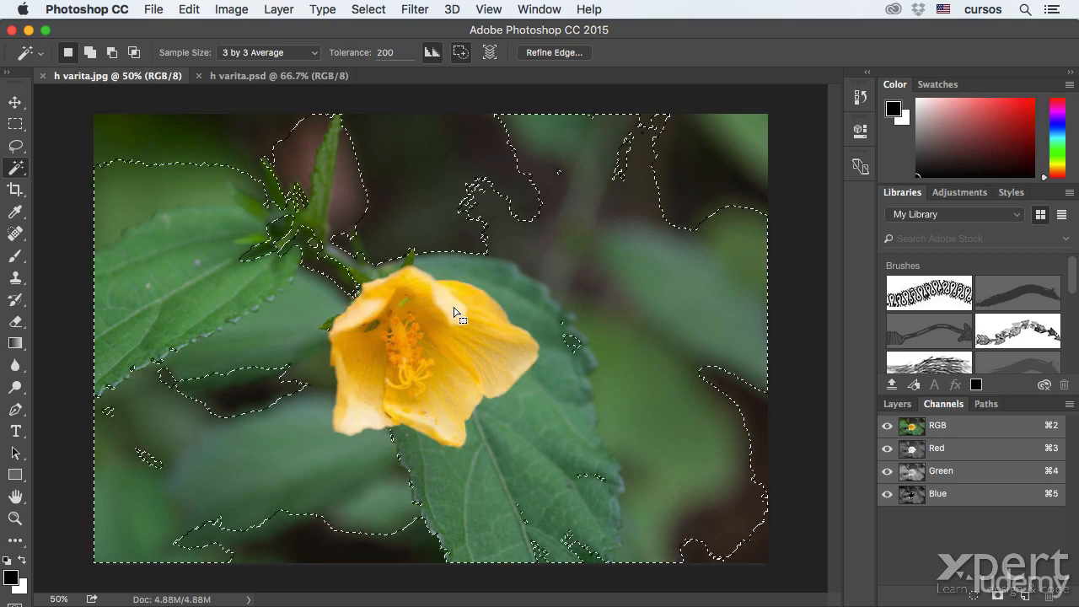
Set the tolerance to 175, clear the selection and reselect the flower by sampling beside its stamens.
left_click(382, 53)
type("175")
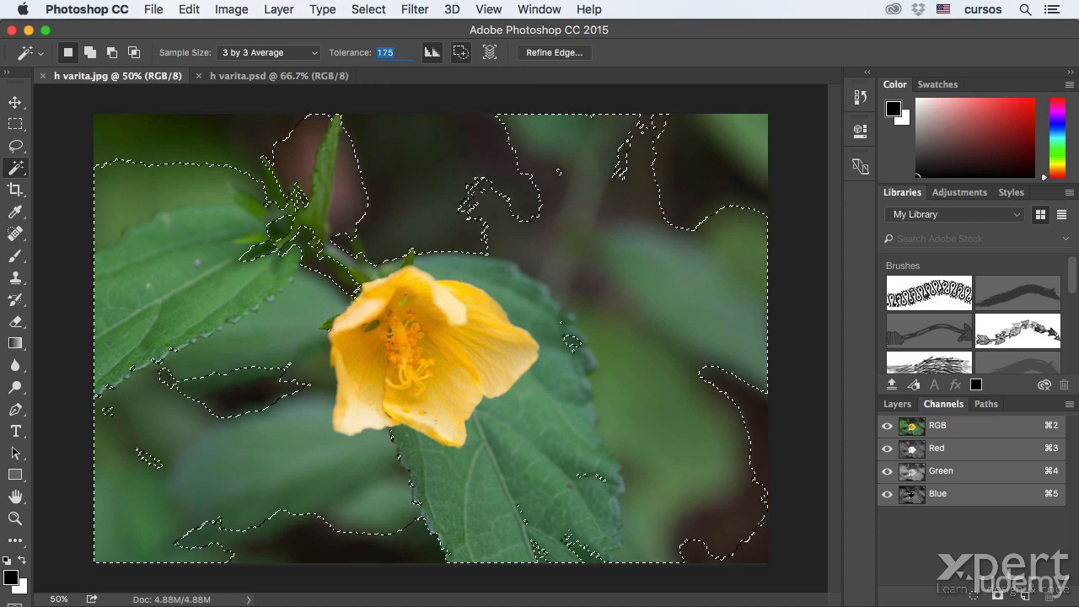
left_click(455, 315)
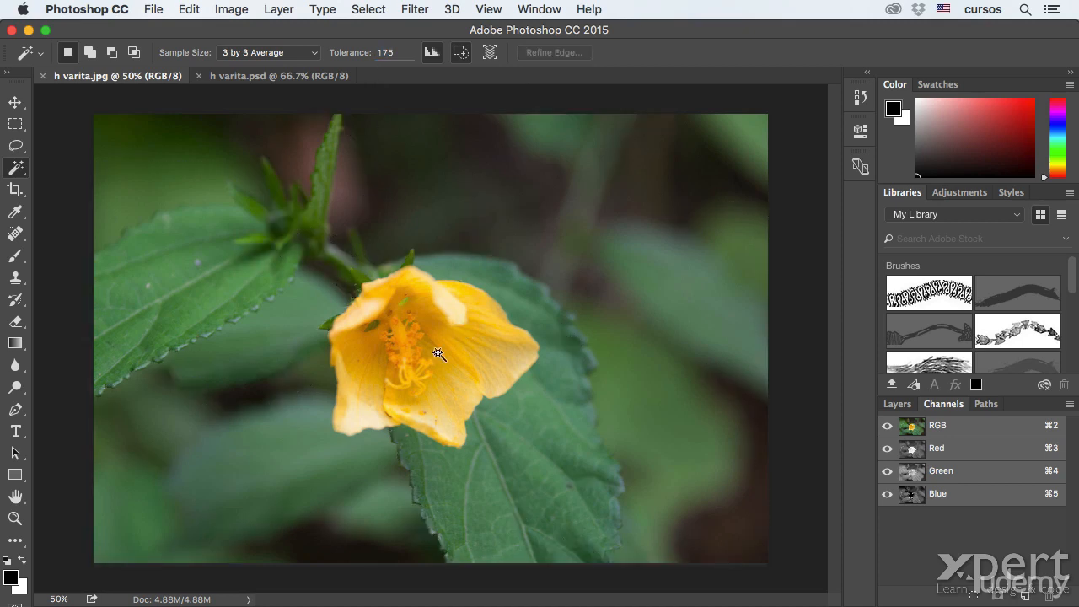
left_click(436, 350)
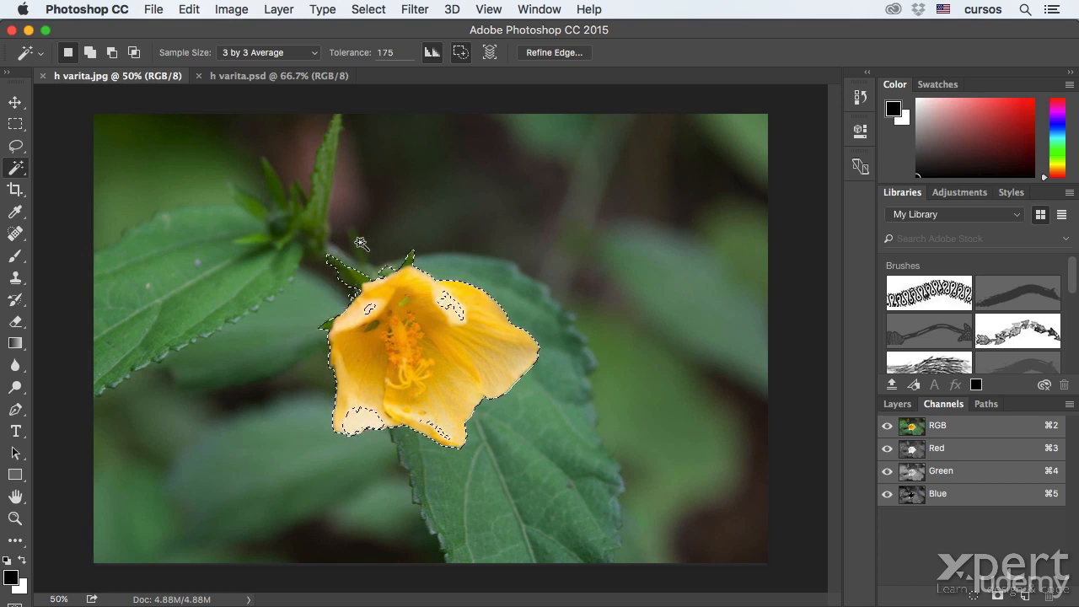
Subtract the green stem and sepals from the flower selection, and try adding the pale upper petal patch before undoing that addition.
key("alt")
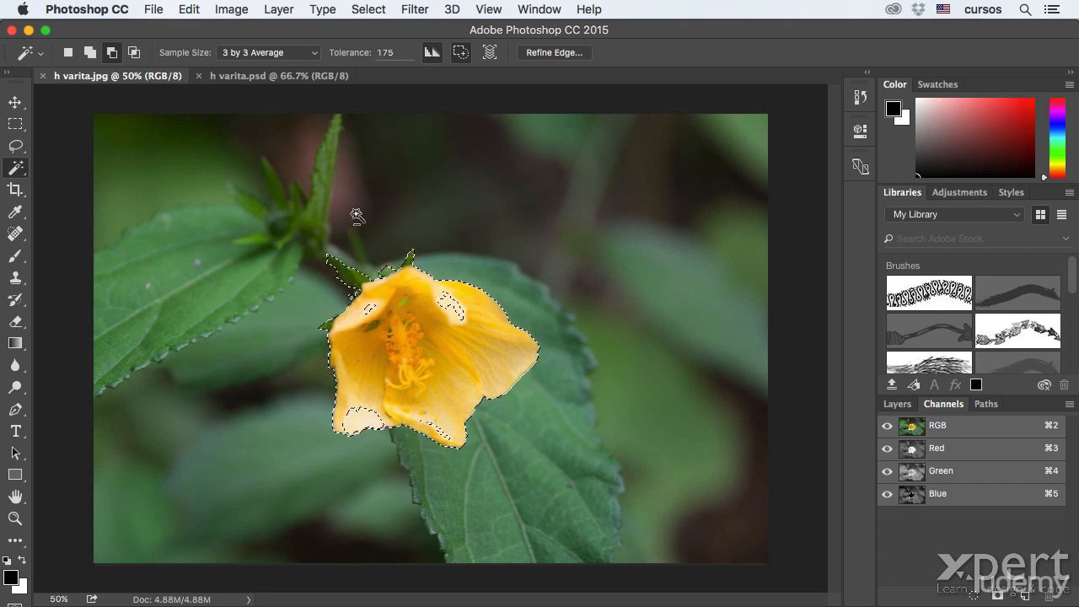
left_click(340, 269, "alt")
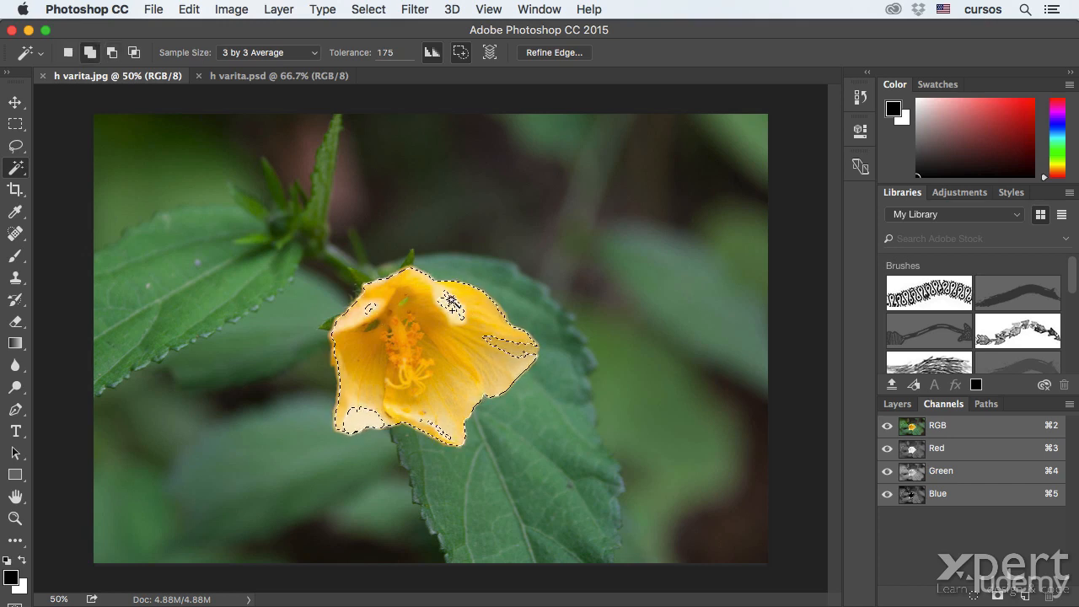
key("super+shift+i")
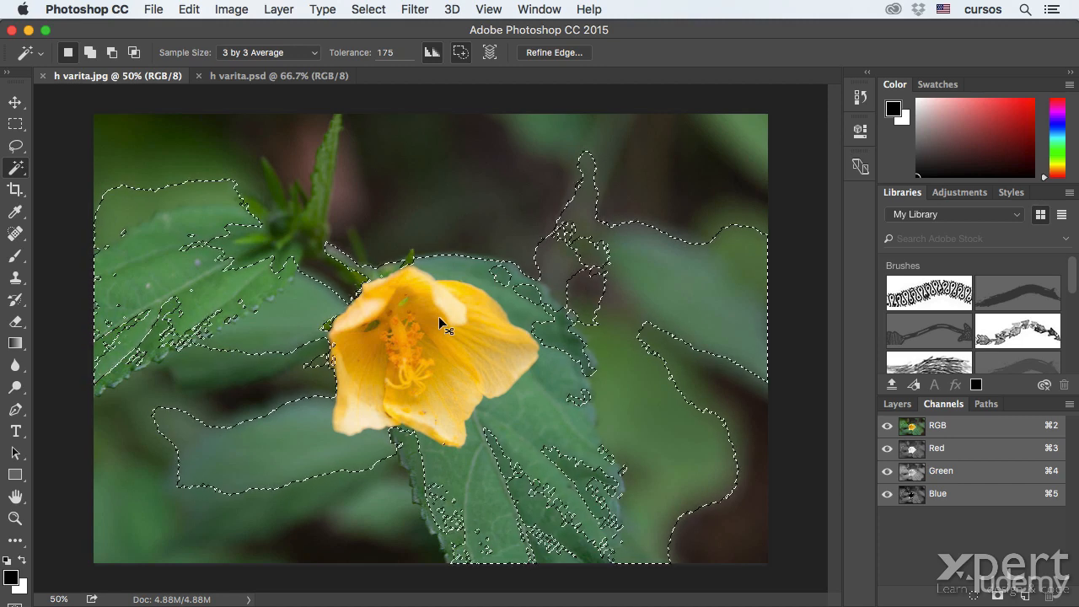
key("super+shift+i")
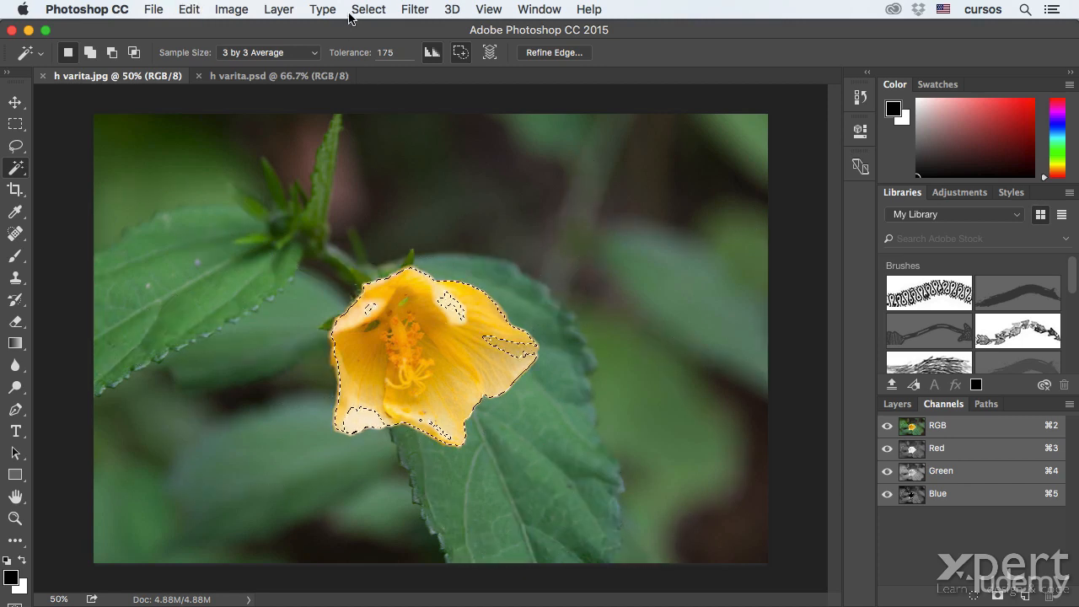
Set the tolerance to 50 and add the remaining unselected petal patches to the flower selection.
left_click(395, 52)
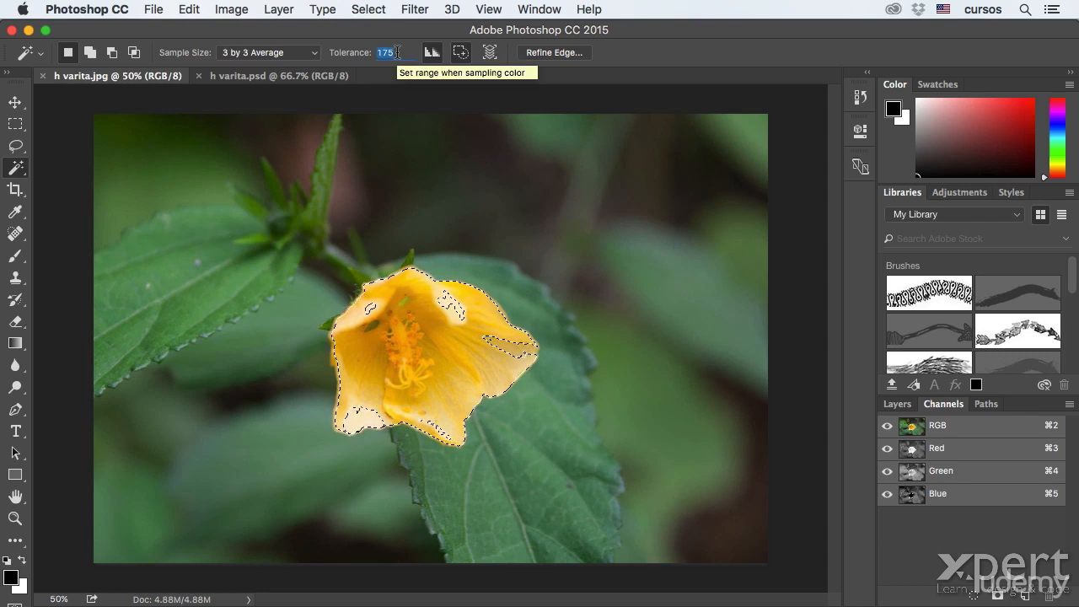
type("50")
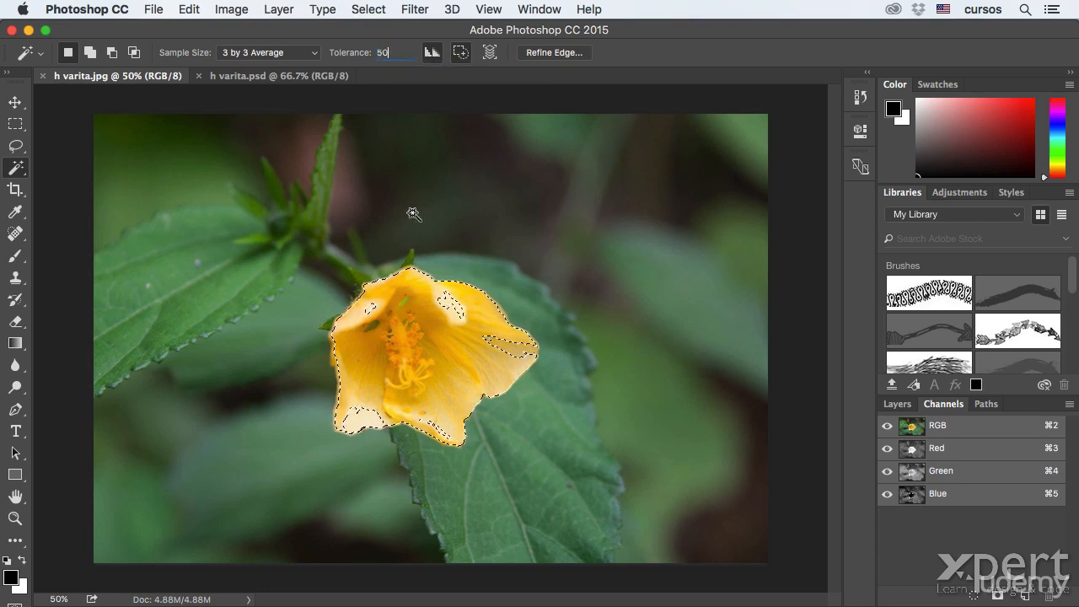
left_click(370, 311, "shift")
left_click(450, 313, "shift")
left_click(496, 341, "shift")
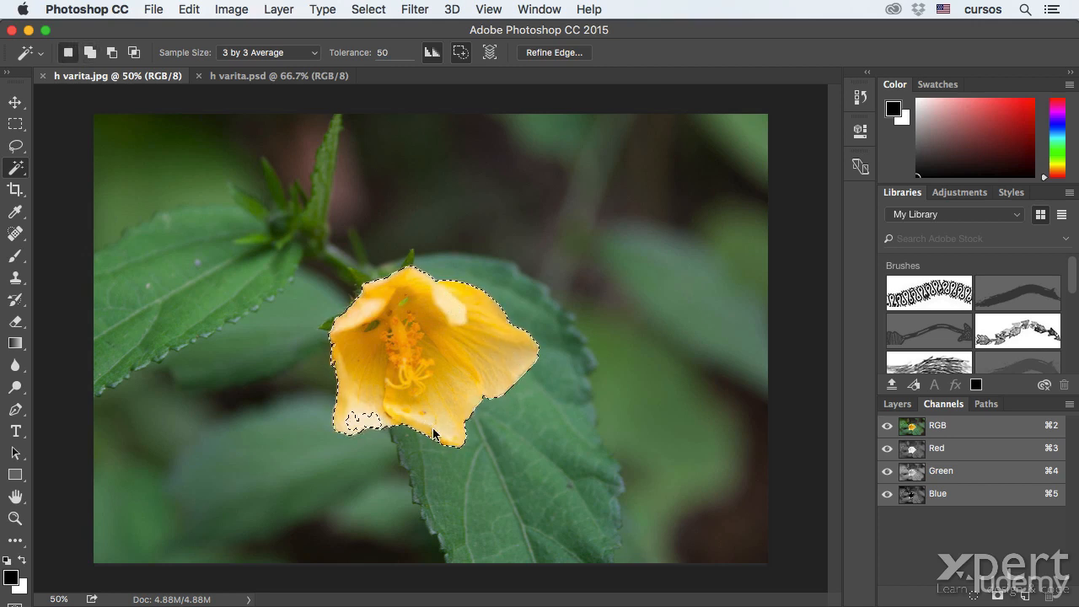
left_click(357, 420, "shift")
Recolor the selected flower with a Hue/Saturation hue of -60, and hide the selection outline by choosing to hide extras.
left_click(226, 7)
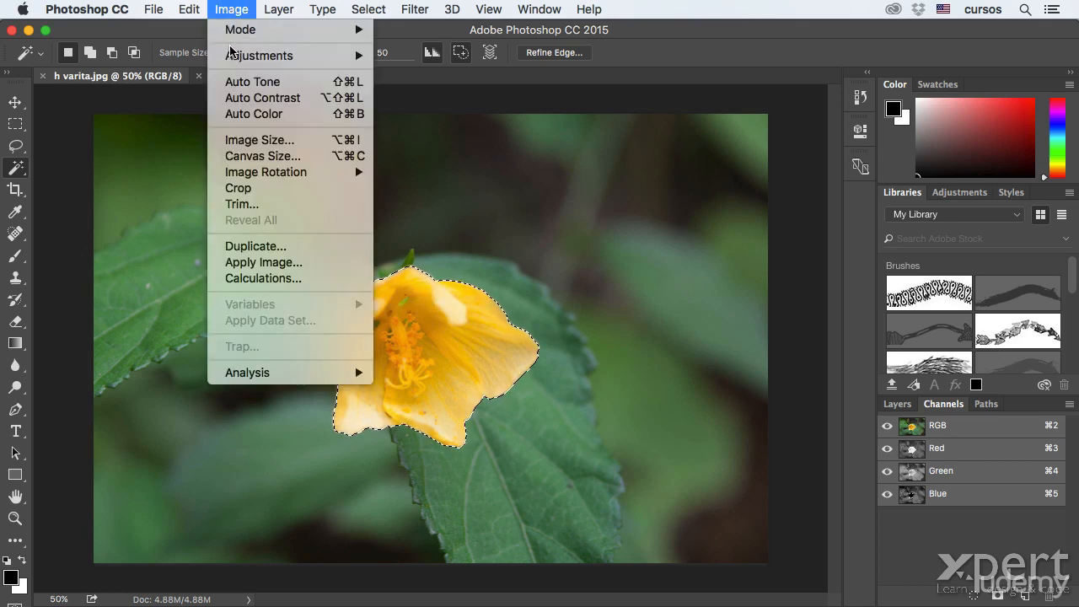
mouse_move(233, 55)
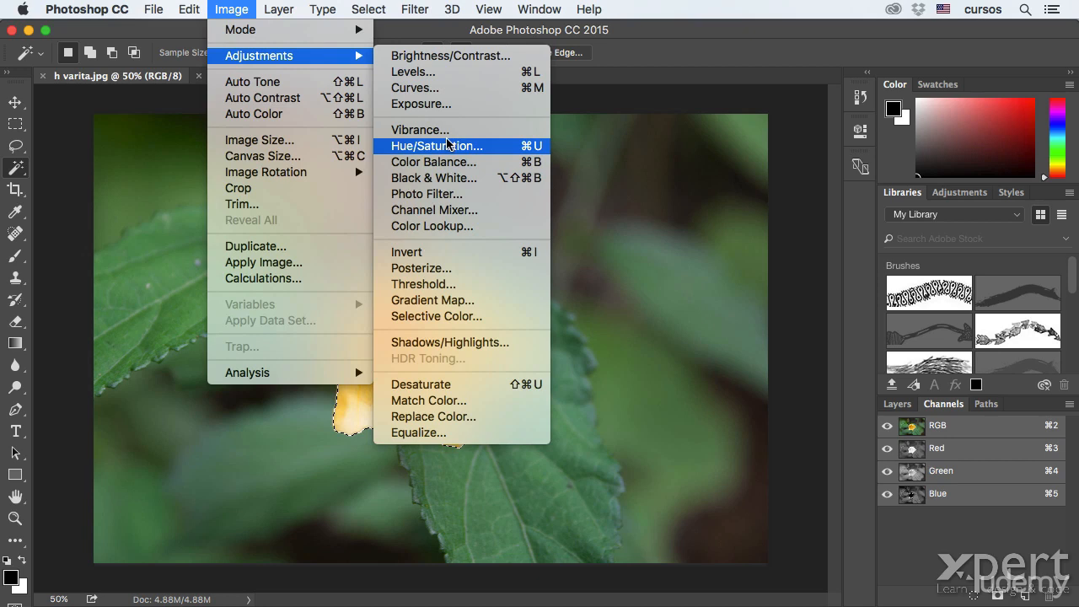
left_click(488, 150)
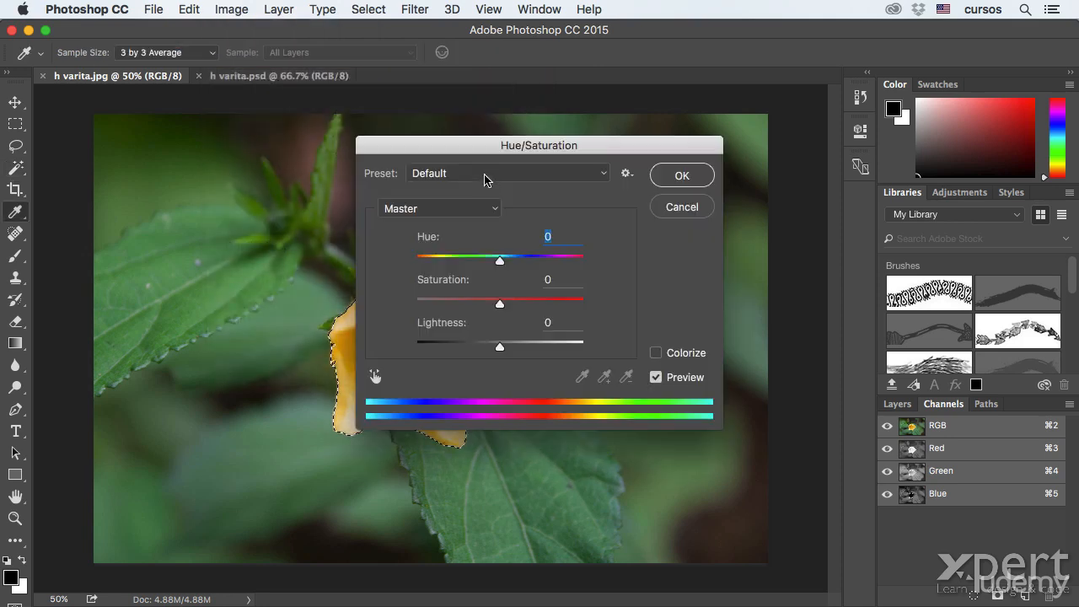
left_click_drag(483, 139, 685, 139)
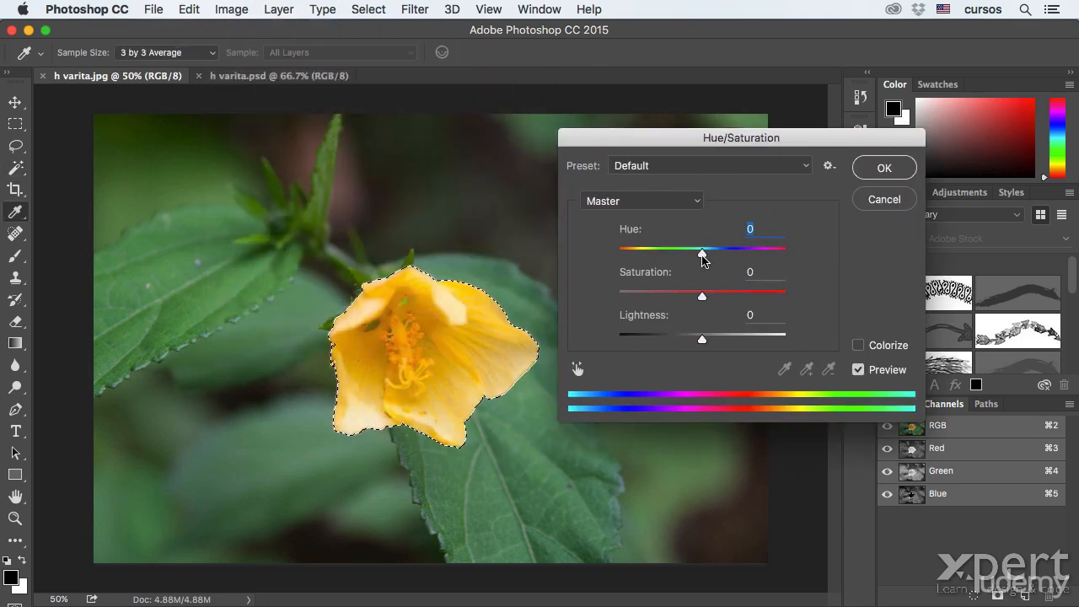
left_click_drag(702, 253, 660, 256)
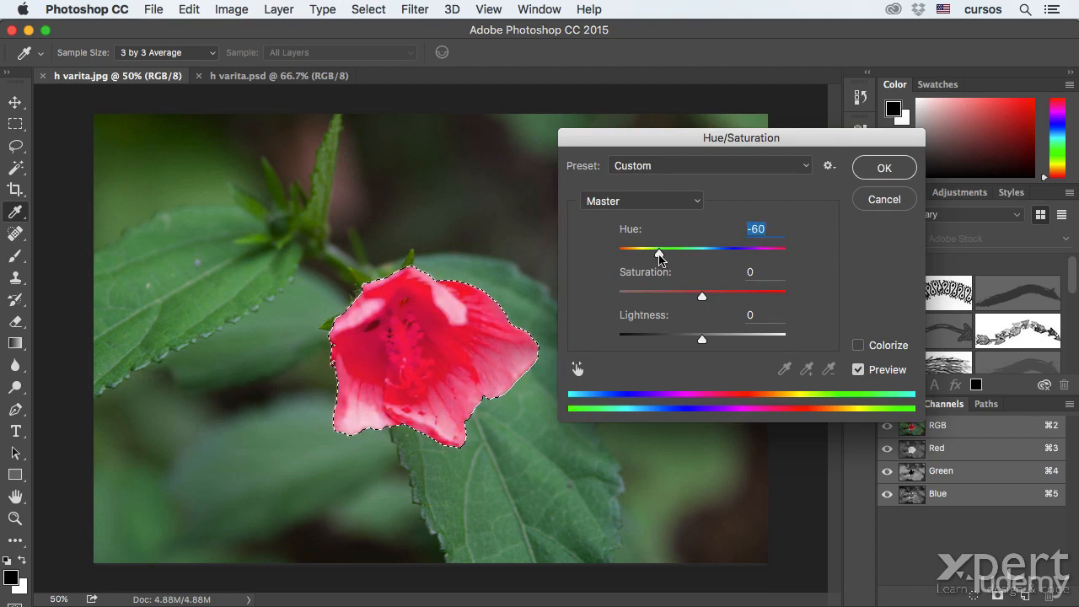
left_click(883, 168)
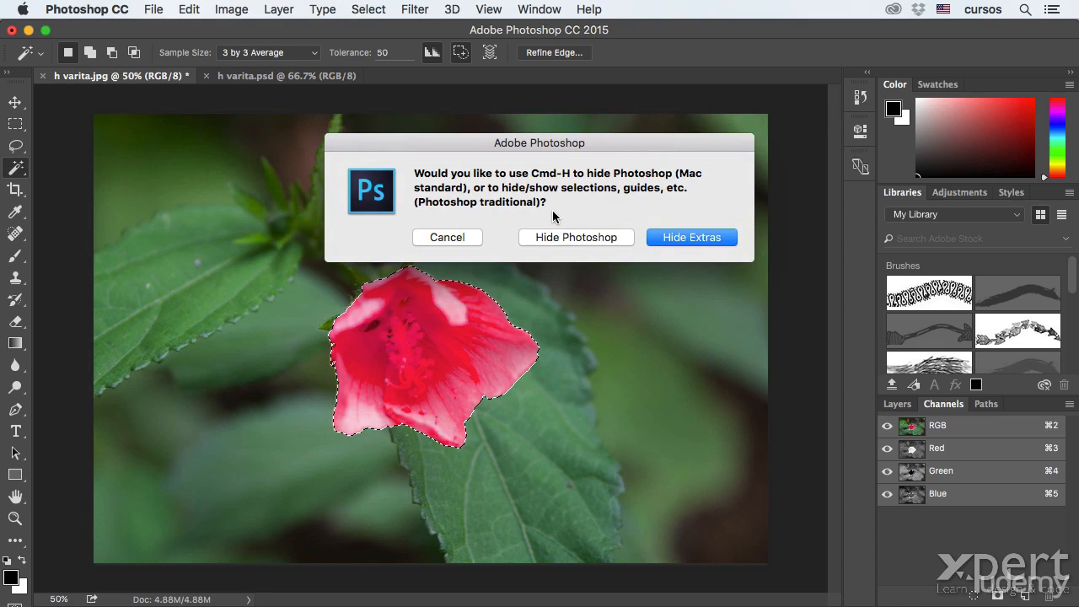
left_click(700, 243)
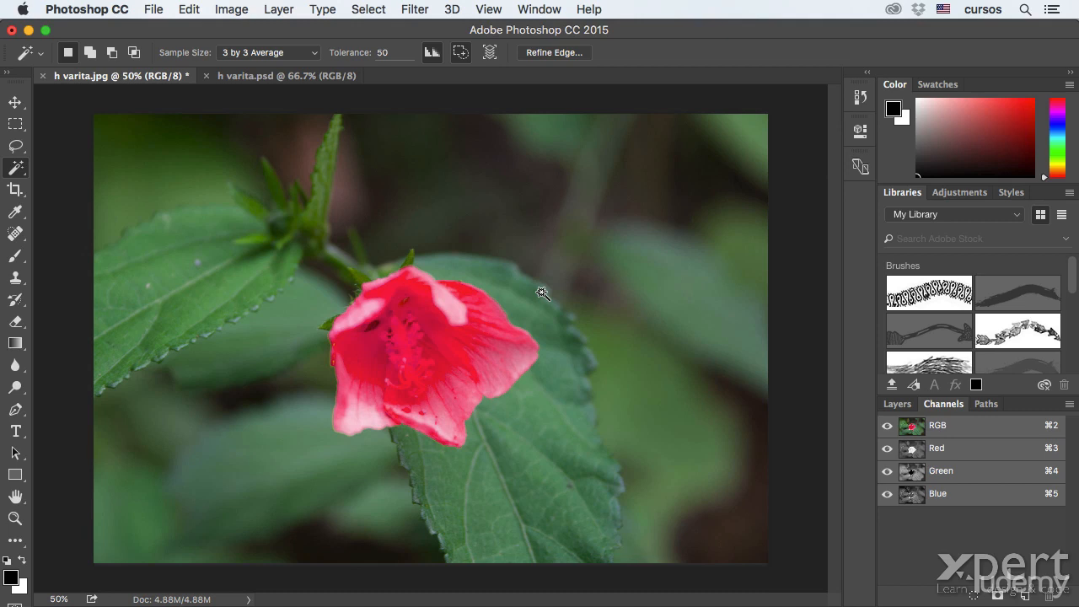
Fill the hidden flower selection with 50% Gray in Normal mode at 100% opacity, and undo the fill.
key("shift+BackSpace")
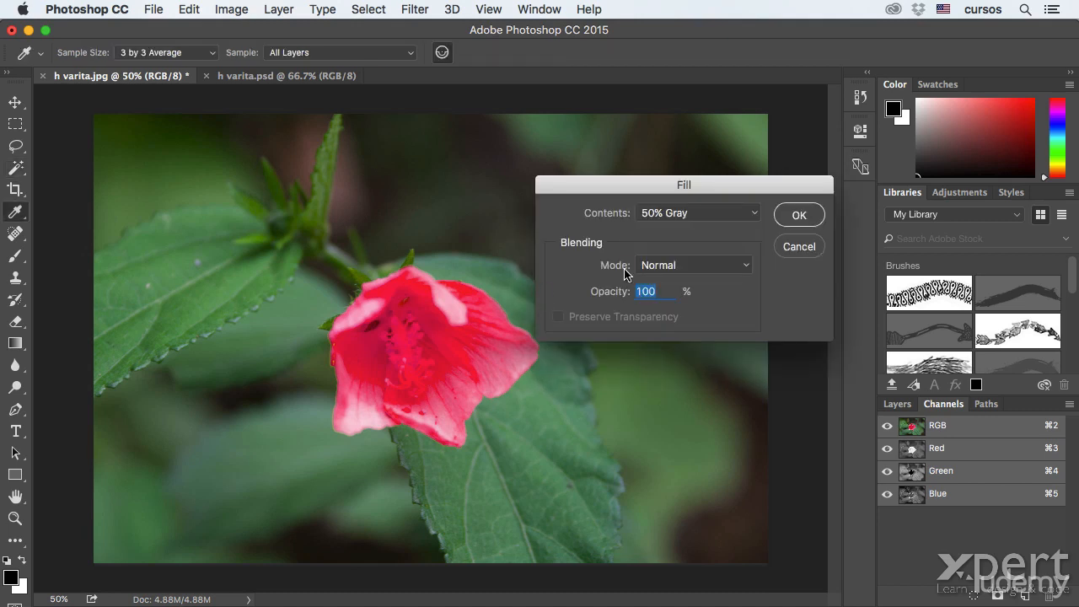
left_click(801, 216)
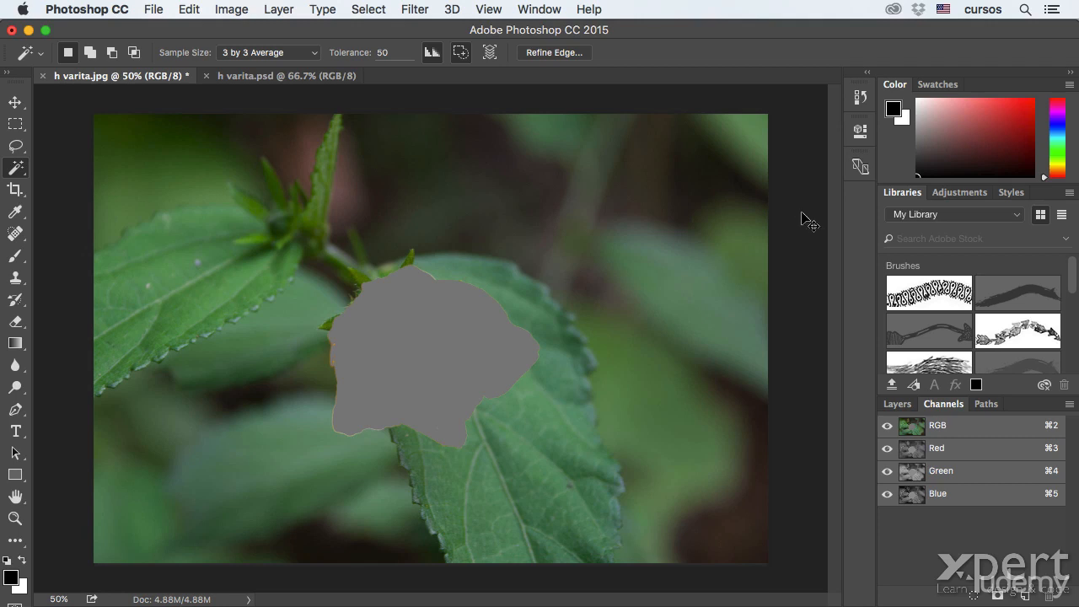
key("super+z")
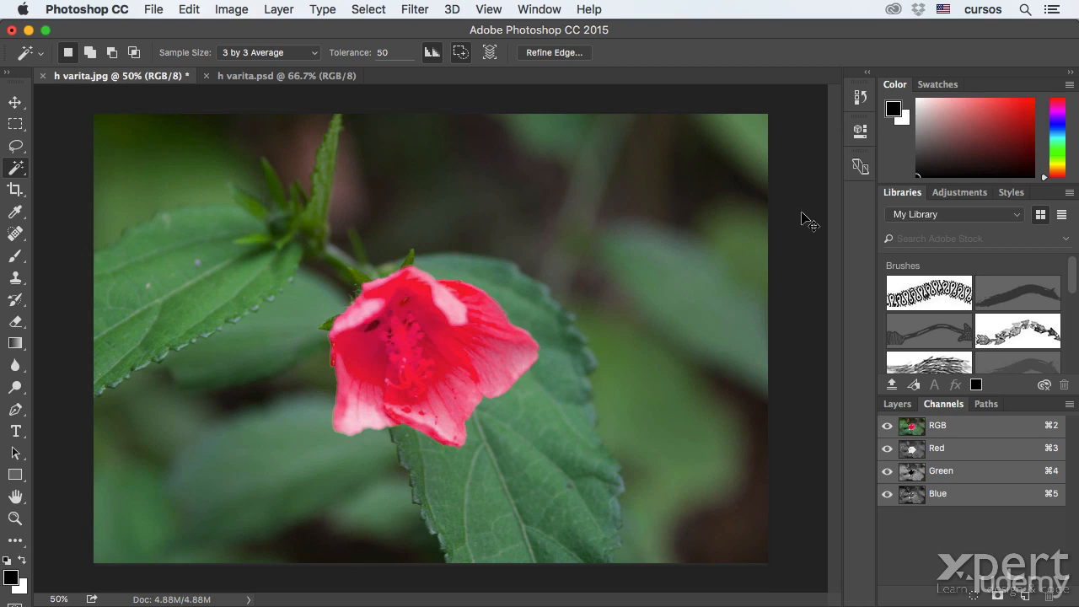
key("super+z")
Clear the hidden flower selection.
key("super+d")
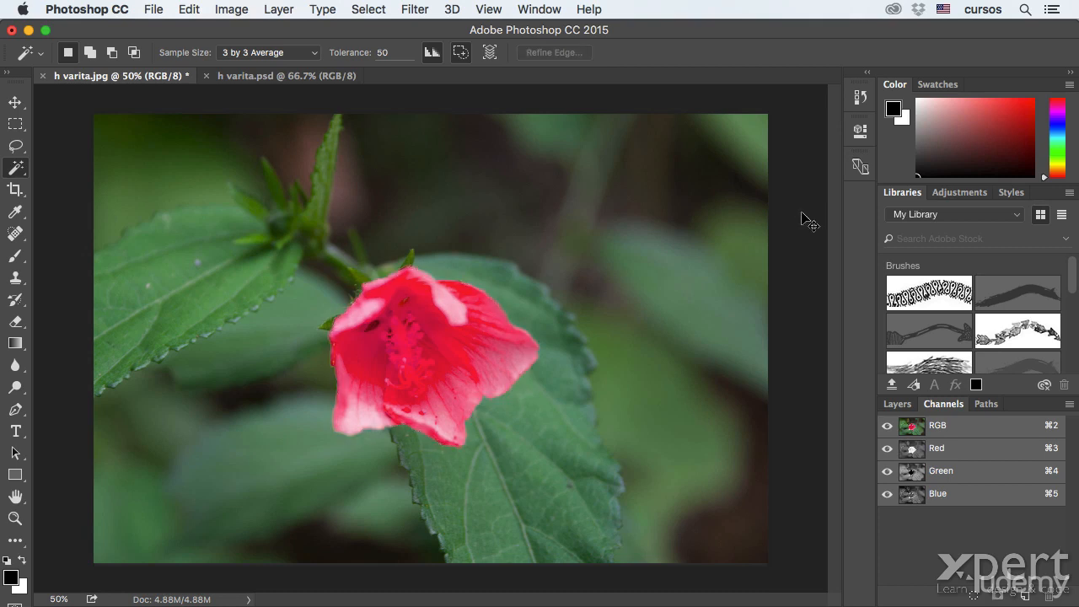